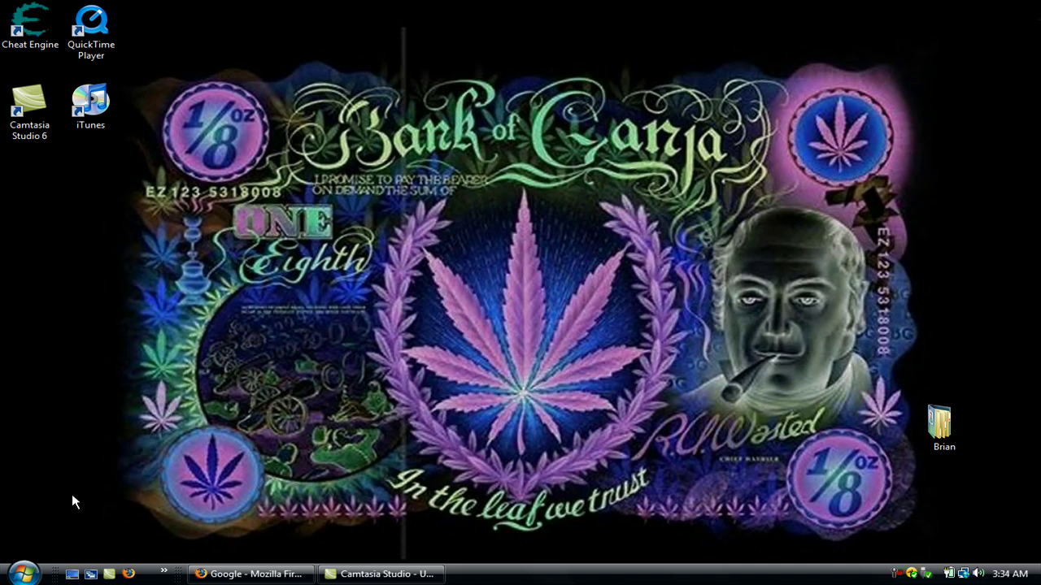
- Launch System Configuration by searching 'msconfig' in the Vista Start menu
{"action": "left_click", "coordinate": [24, 576]}
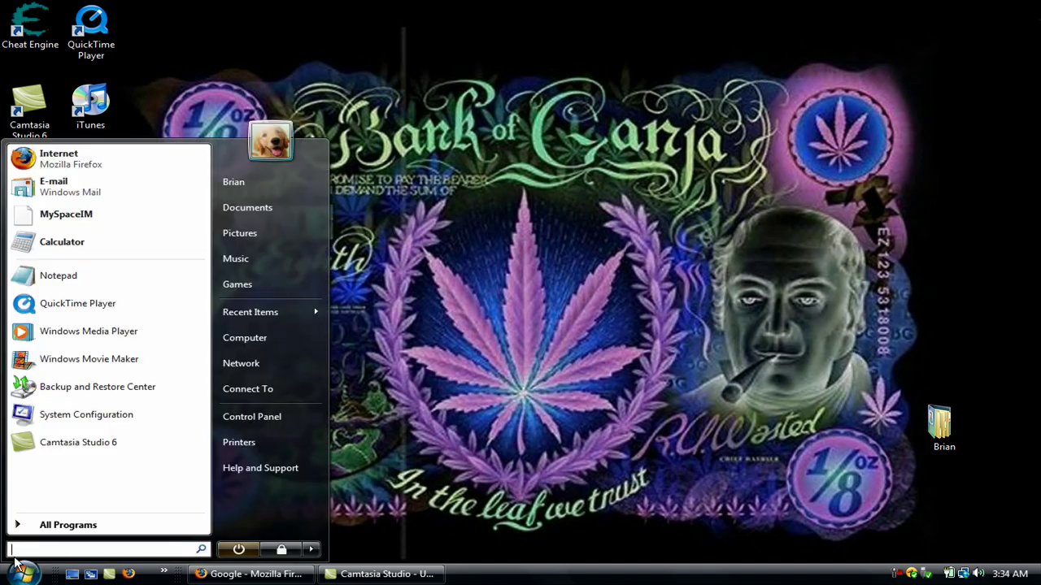
{"action": "left_click", "coordinate": [72, 550]}
{"action": "type", "text": "msconfi"}
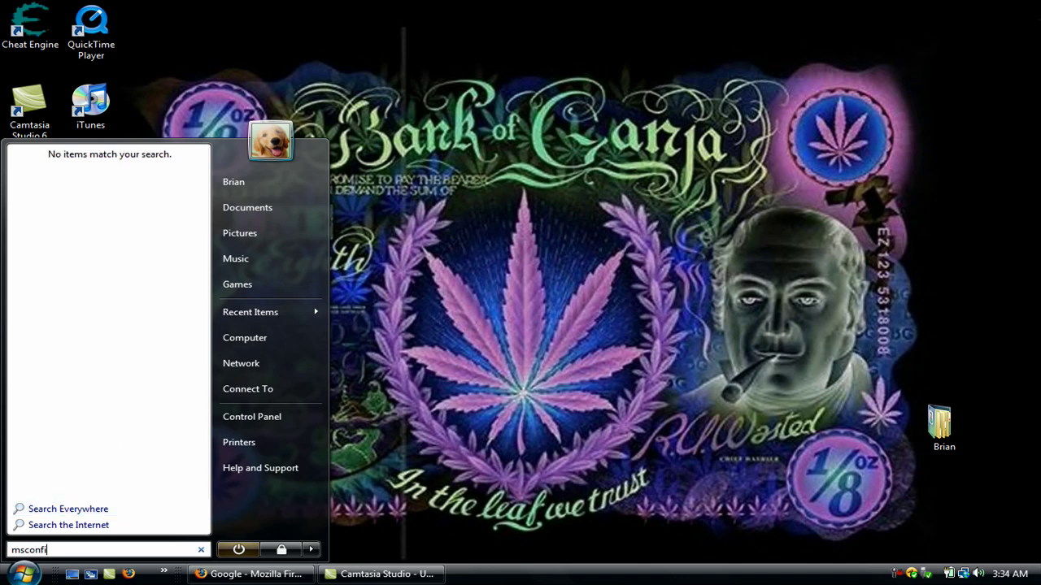
{"action": "type", "text": "g"}
{"action": "key", "text": "Return"}
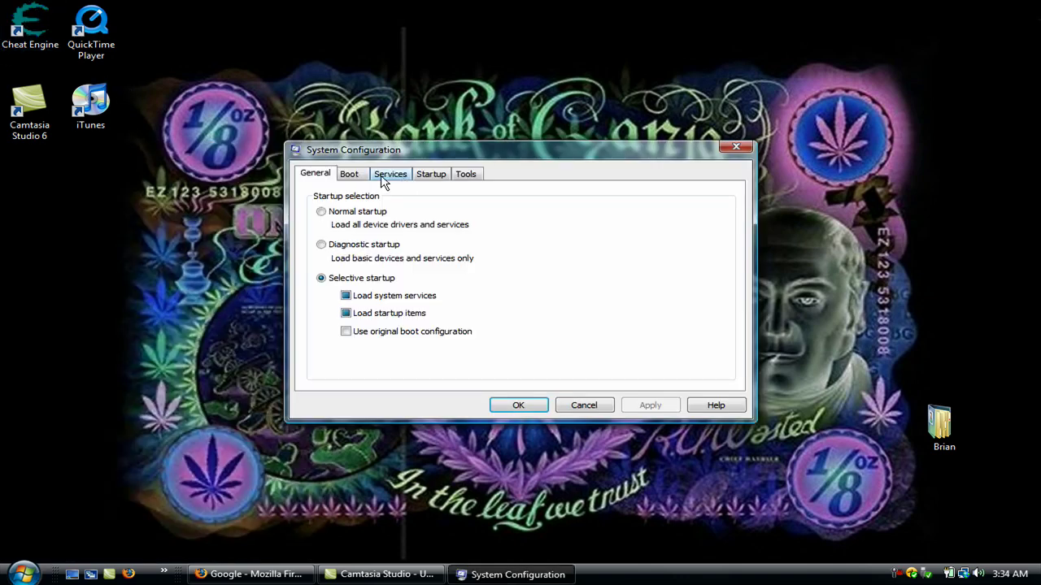
- On the Startup tab, disable the QuickTime and iTunes startup entries and select WMPNSCFG
{"action": "left_click", "coordinate": [433, 179]}
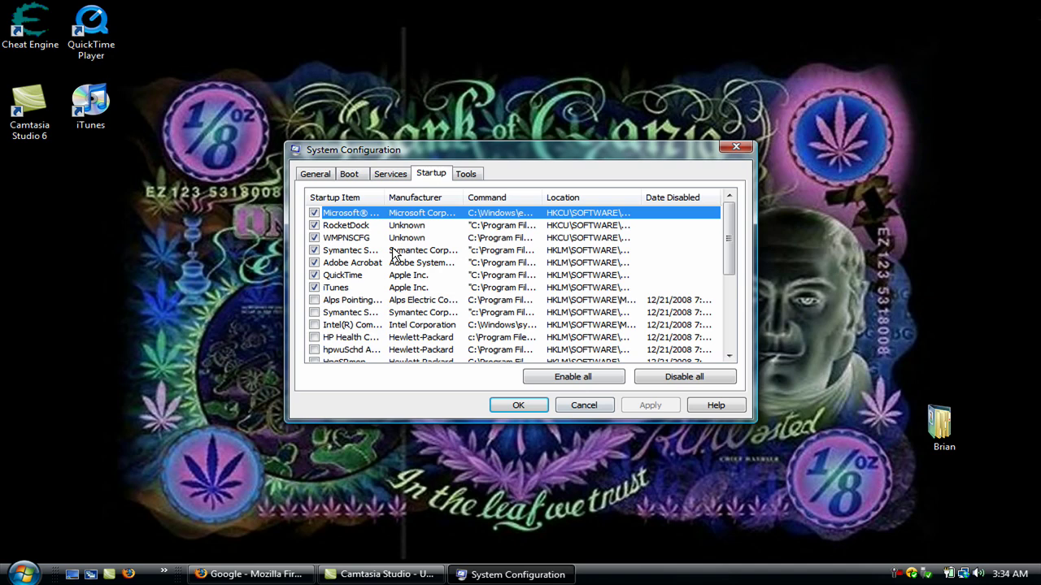
{"action": "left_click", "coordinate": [314, 275]}
{"action": "left_click", "coordinate": [314, 288]}
{"action": "mouse_move", "coordinate": [388, 7]}
{"action": "left_click", "coordinate": [395, 240]}
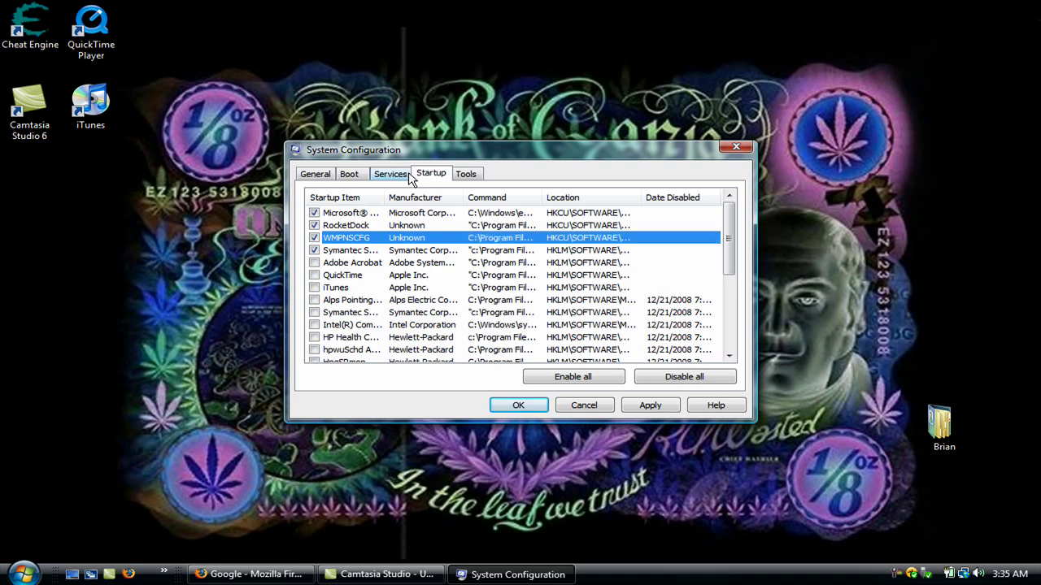
- Browse the Tools tab, selecting the Disable UAC and Task Manager tools
{"action": "left_click", "coordinate": [466, 174]}
{"action": "scroll", "coordinate": [500, 281], "scroll_direction": "down", "scroll_amount": 3}
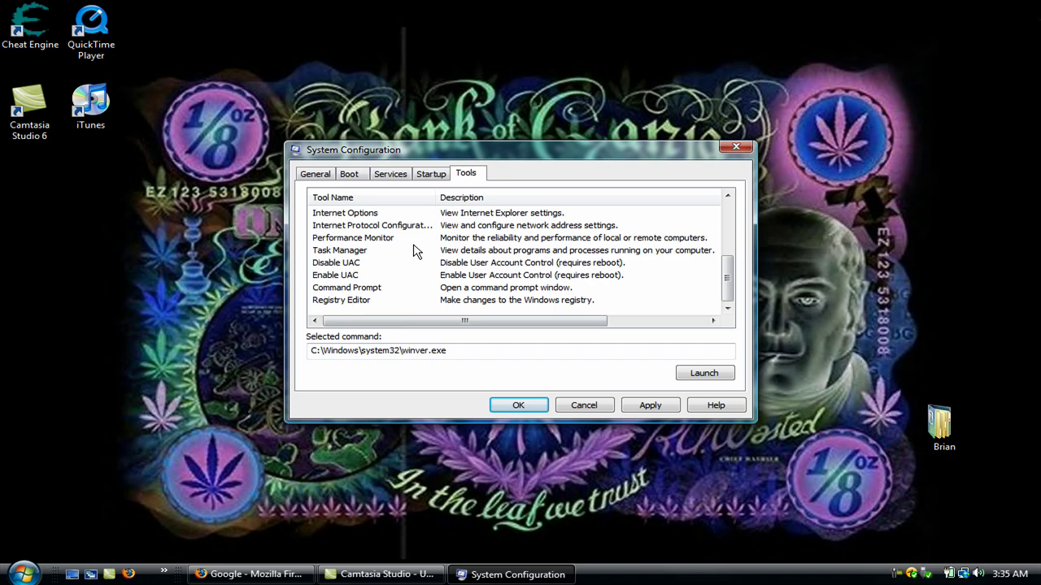
{"action": "left_click", "coordinate": [387, 264]}
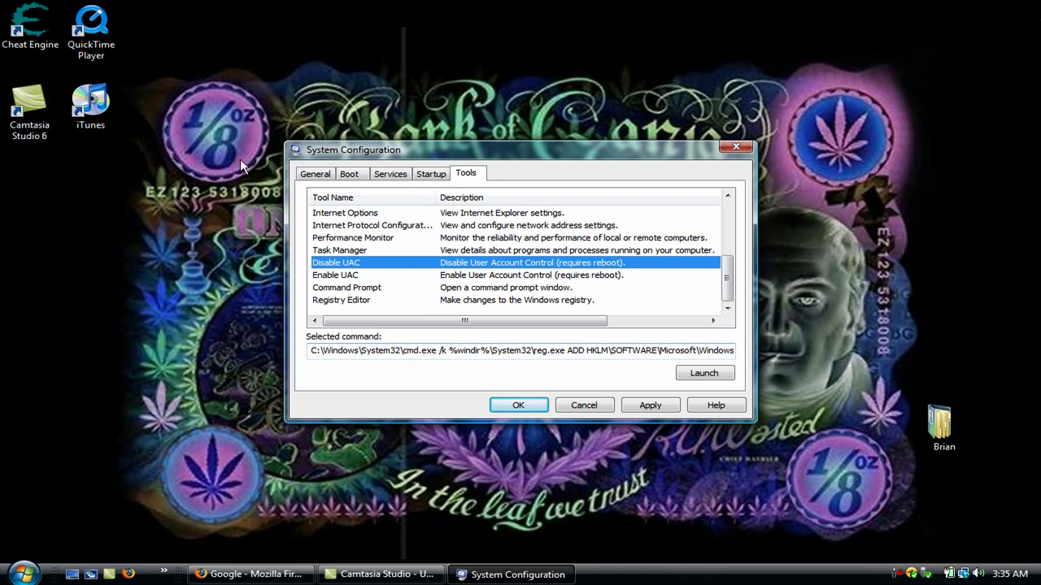
{"action": "left_click", "coordinate": [176, 301]}
{"action": "left_click", "coordinate": [19, 573]}
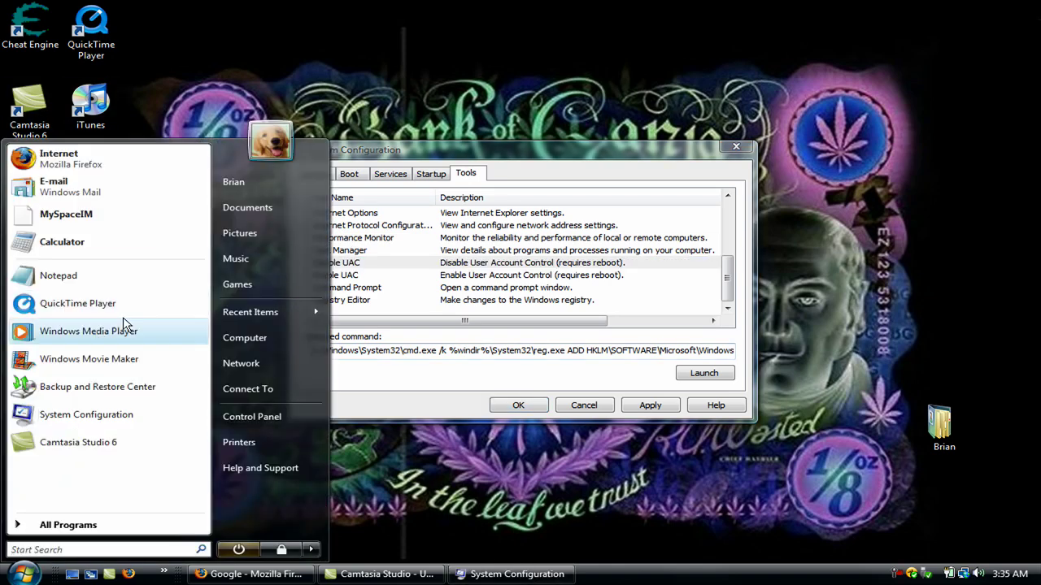
{"action": "left_click", "coordinate": [256, 106]}
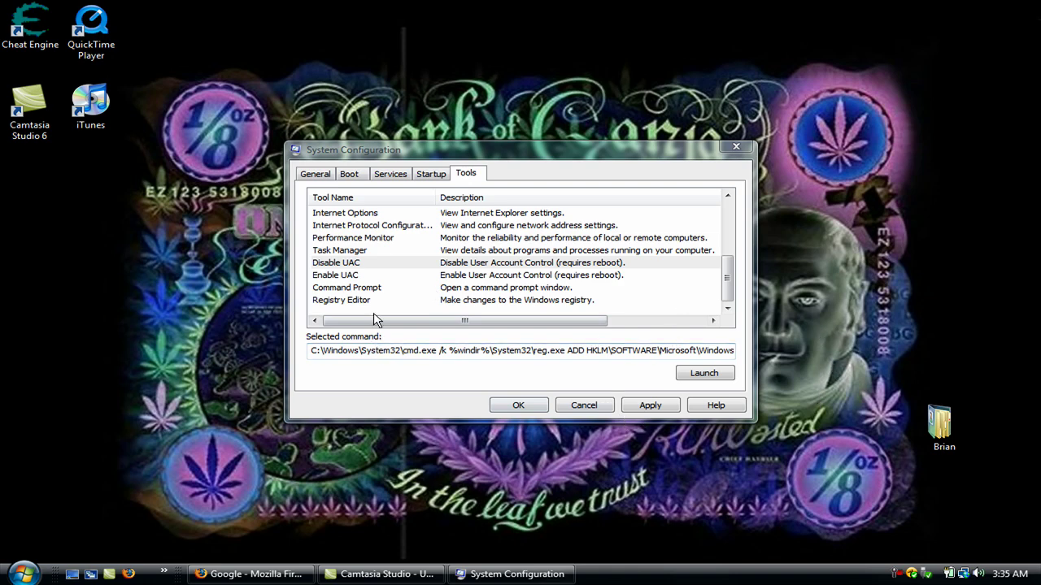
{"action": "left_click", "coordinate": [479, 254]}
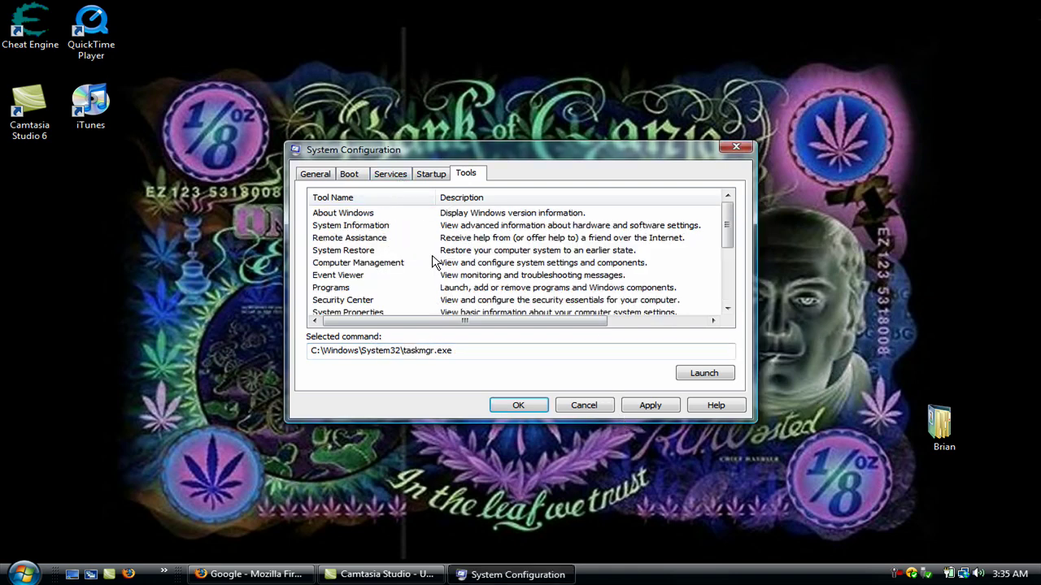
- Reselect Disable UAC on the Tools tab, then switch to the Services list
{"action": "left_click", "coordinate": [431, 174]}
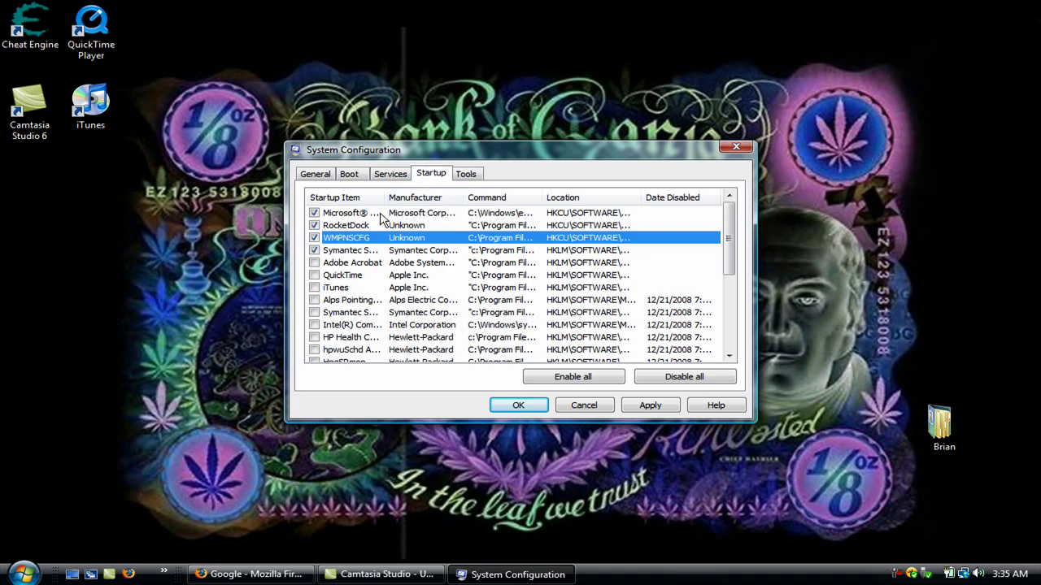
{"action": "left_click", "coordinate": [470, 176]}
{"action": "scroll", "coordinate": [418, 279], "scroll_direction": "down", "scroll_amount": 3}
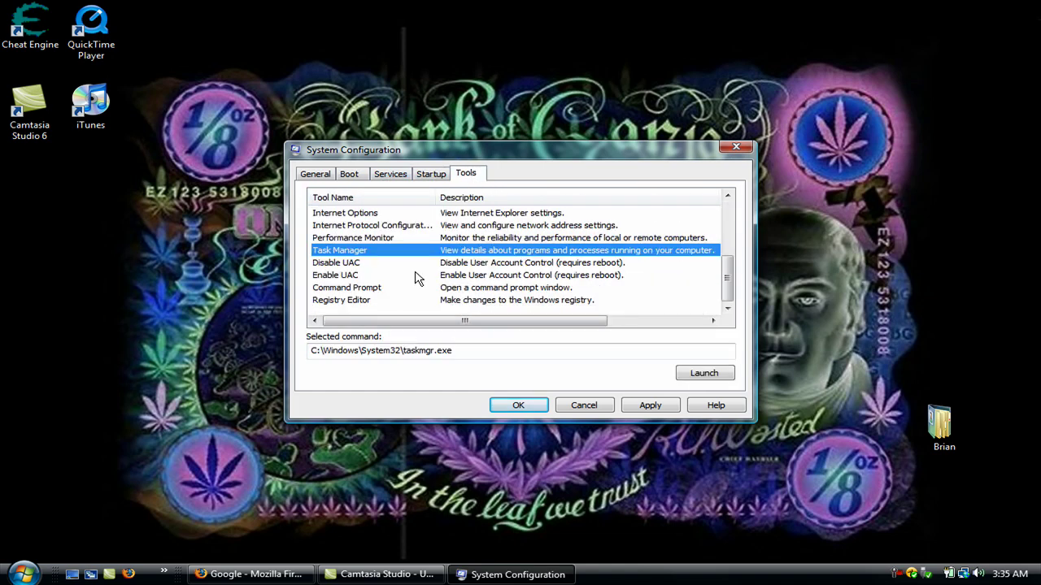
{"action": "left_click", "coordinate": [412, 265]}
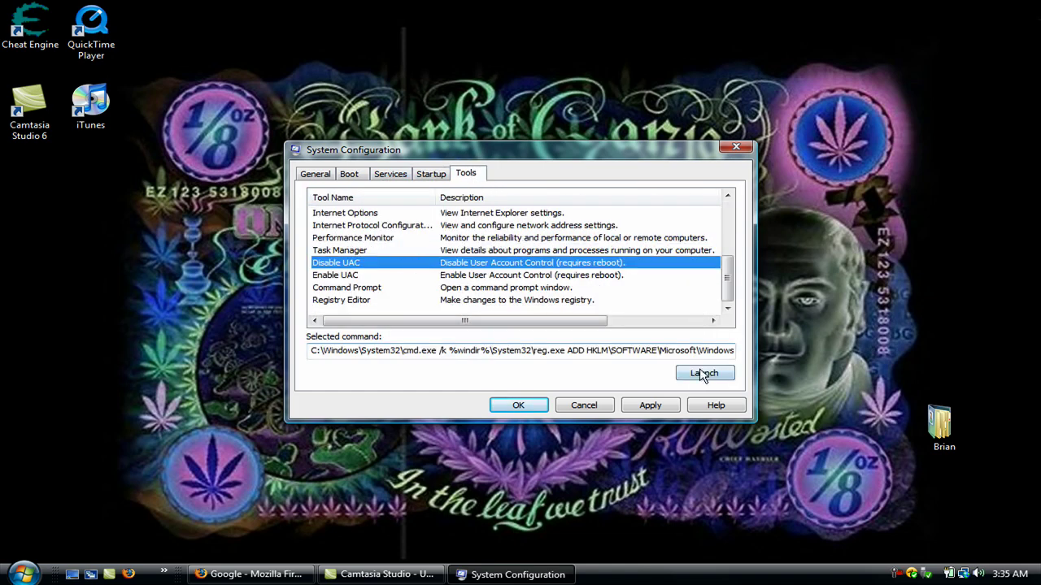
{"action": "left_click", "coordinate": [386, 178]}
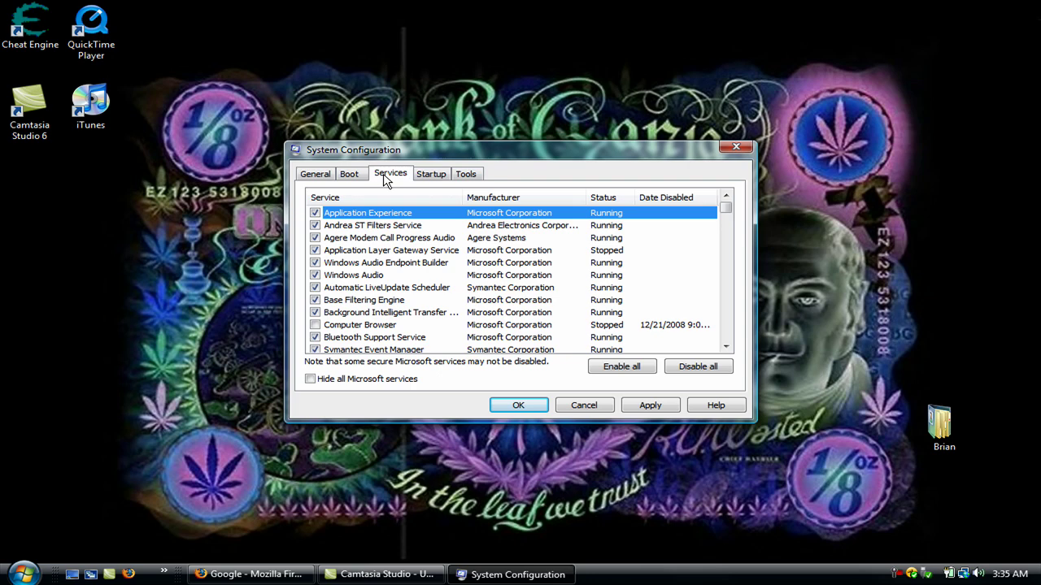
- On the Boot tab, inspect the 3-second timeout, leaving it unchanged
{"action": "left_click", "coordinate": [349, 178]}
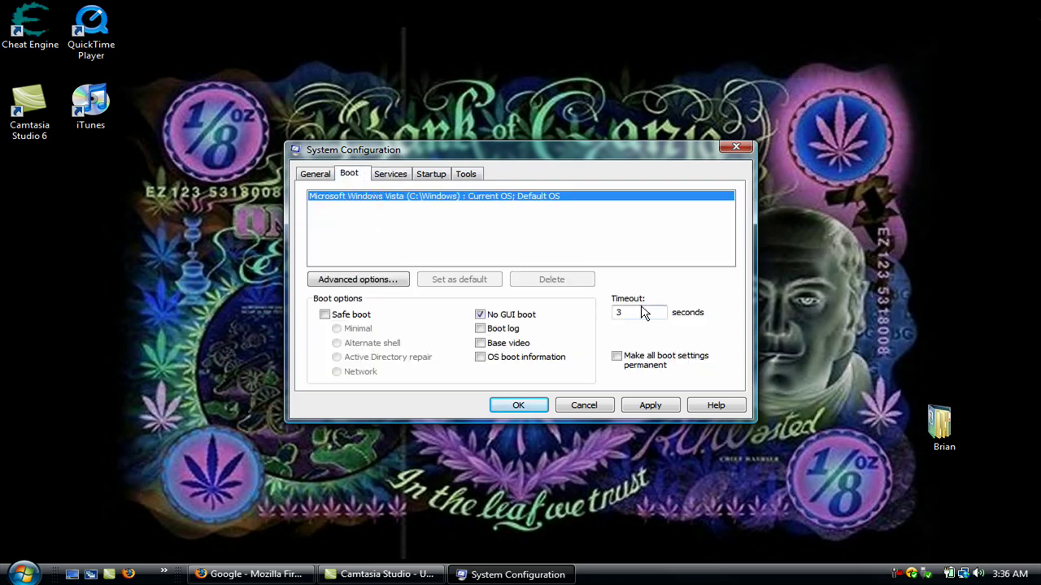
{"action": "left_click_drag", "start_coordinate": [657, 310], "coordinate": [590, 318]}
{"action": "left_click", "coordinate": [638, 311]}
- Limit Windows to booting with 2 processors in Advanced boot options and confirm
{"action": "left_click", "coordinate": [374, 281]}
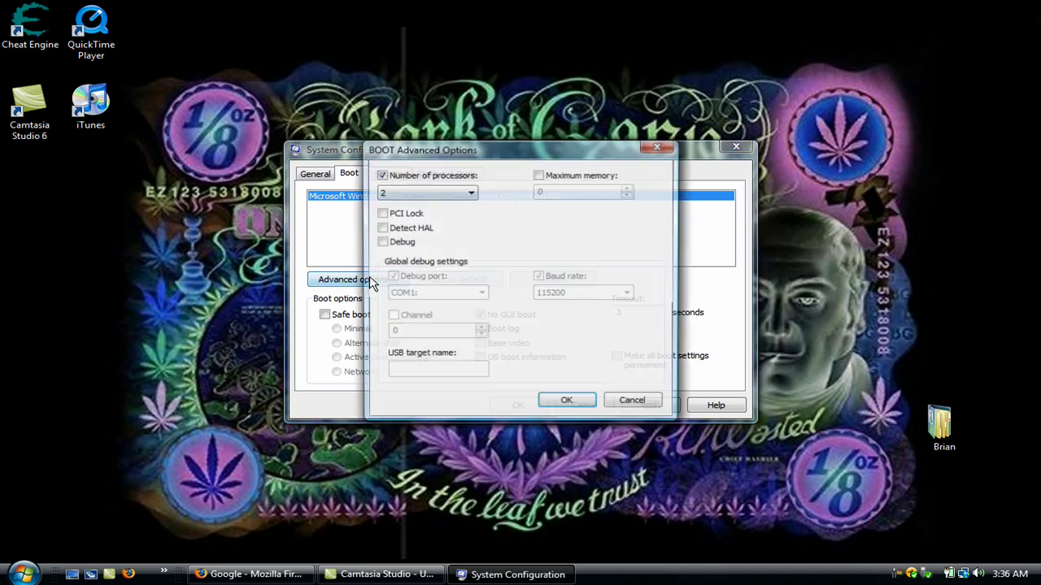
{"action": "left_click", "coordinate": [403, 196]}
{"action": "left_click", "coordinate": [403, 206]}
{"action": "left_click", "coordinate": [382, 176]}
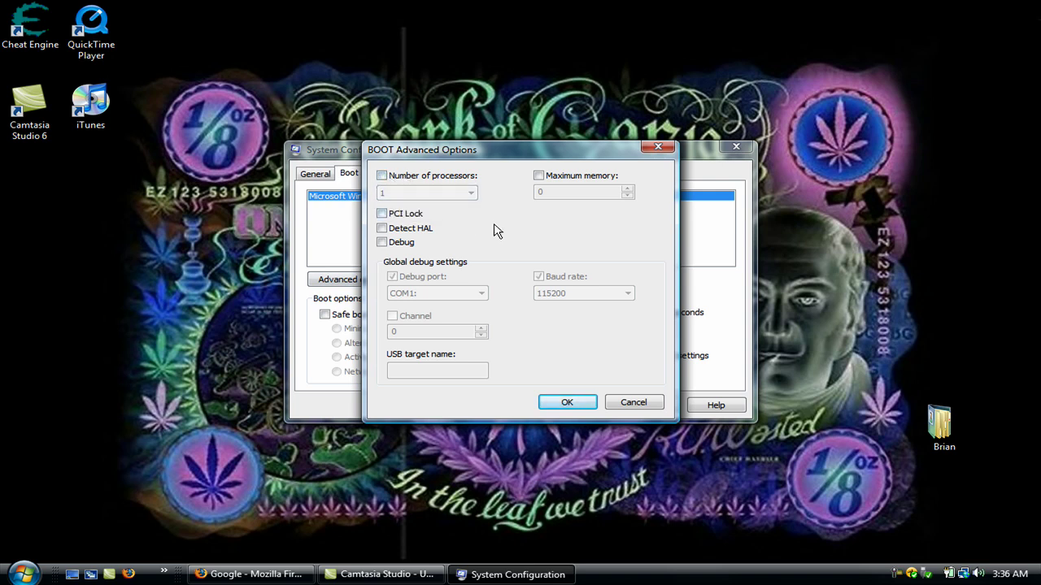
{"action": "left_click", "coordinate": [381, 176]}
{"action": "left_click", "coordinate": [435, 193]}
{"action": "left_click", "coordinate": [431, 217]}
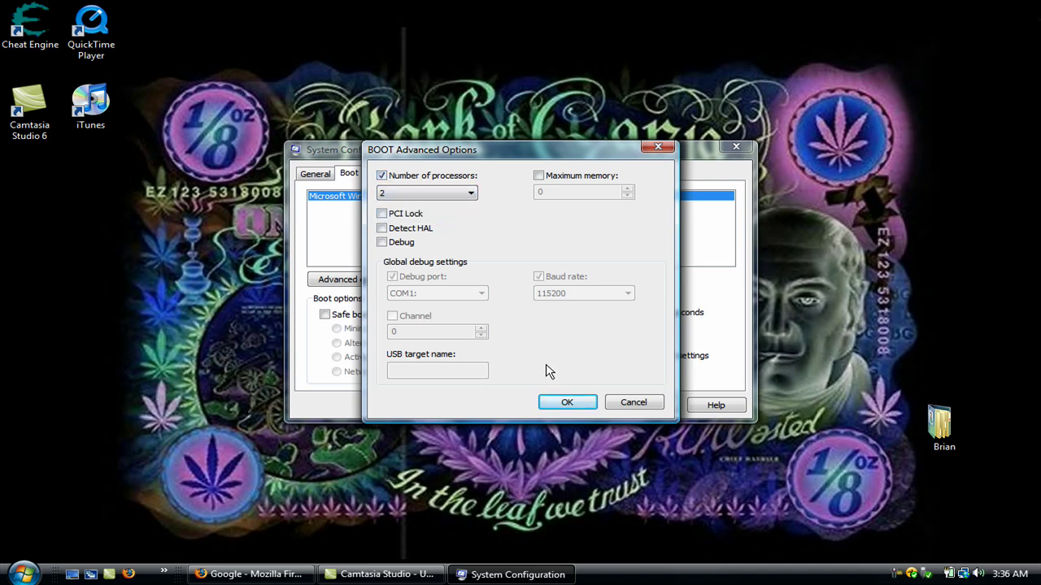
{"action": "left_click", "coordinate": [559, 401]}
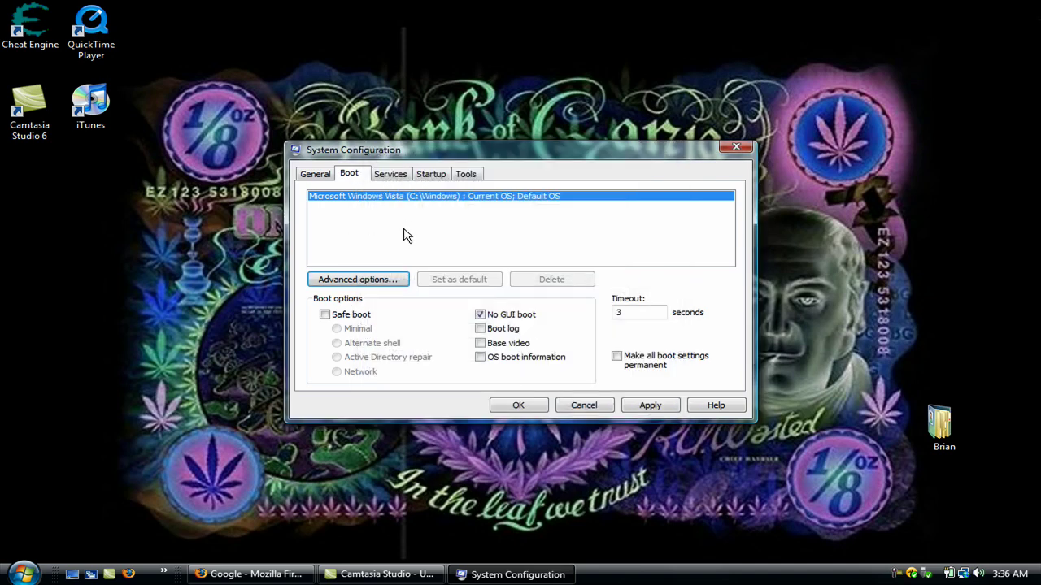
- Browse the Services list, selecting Computer Browser, IP Helper, KtmRm and Distributed Transaction Coordinator
{"action": "left_click", "coordinate": [316, 175]}
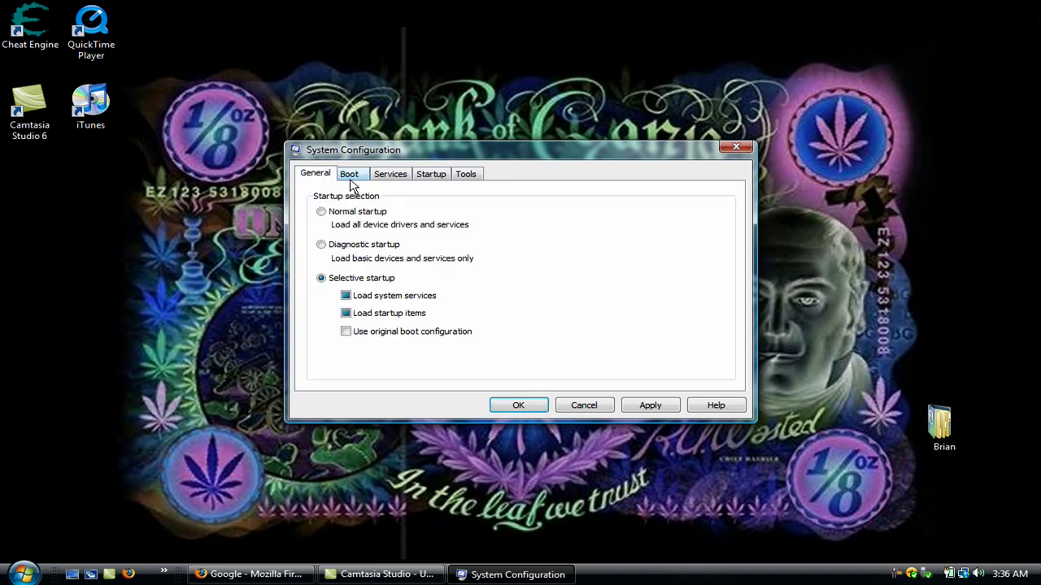
{"action": "left_click", "coordinate": [387, 178]}
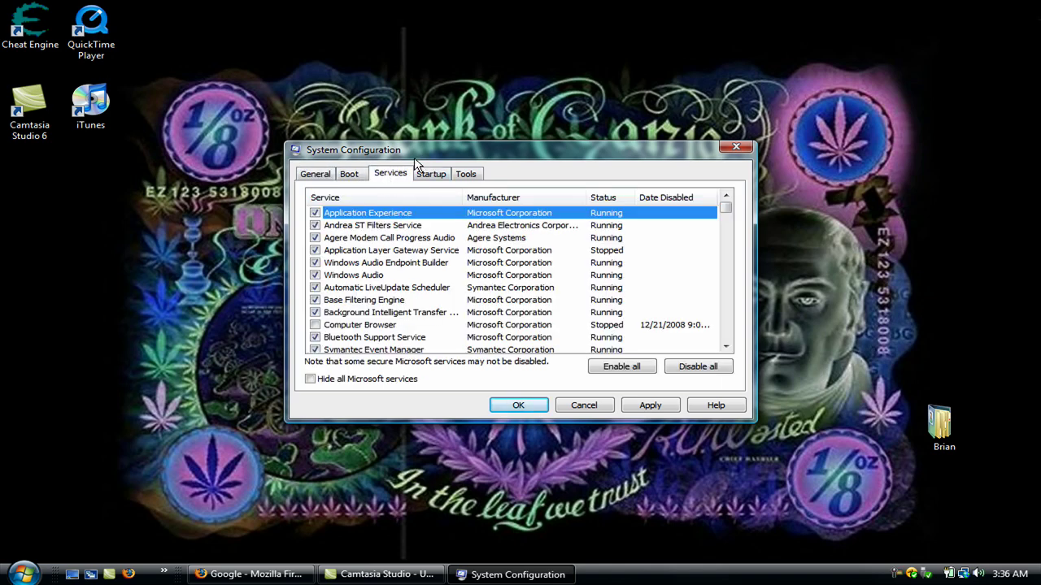
{"action": "left_click", "coordinate": [366, 325]}
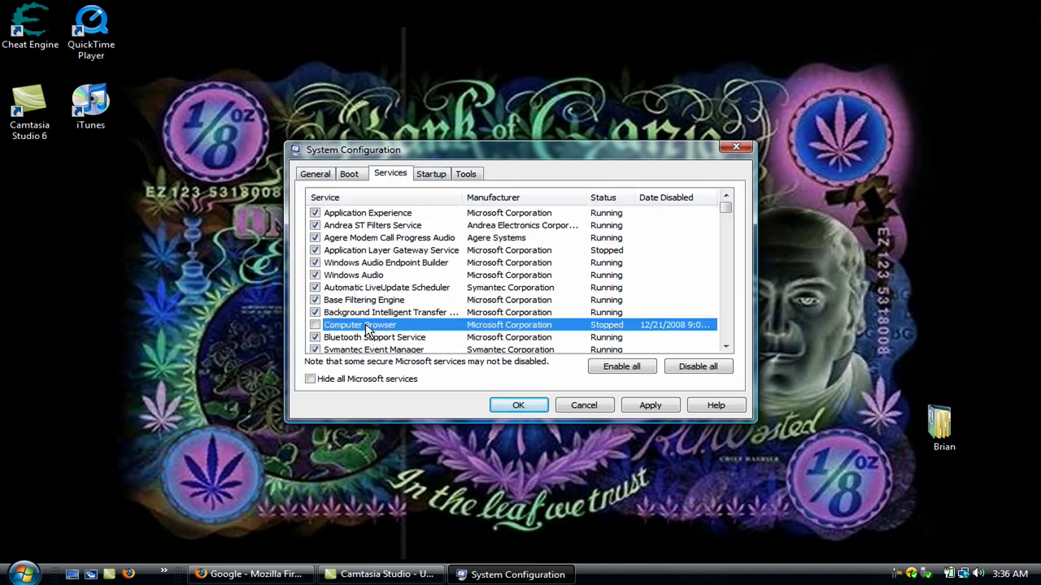
{"action": "scroll", "coordinate": [366, 325], "scroll_direction": "down", "scroll_amount": 5}
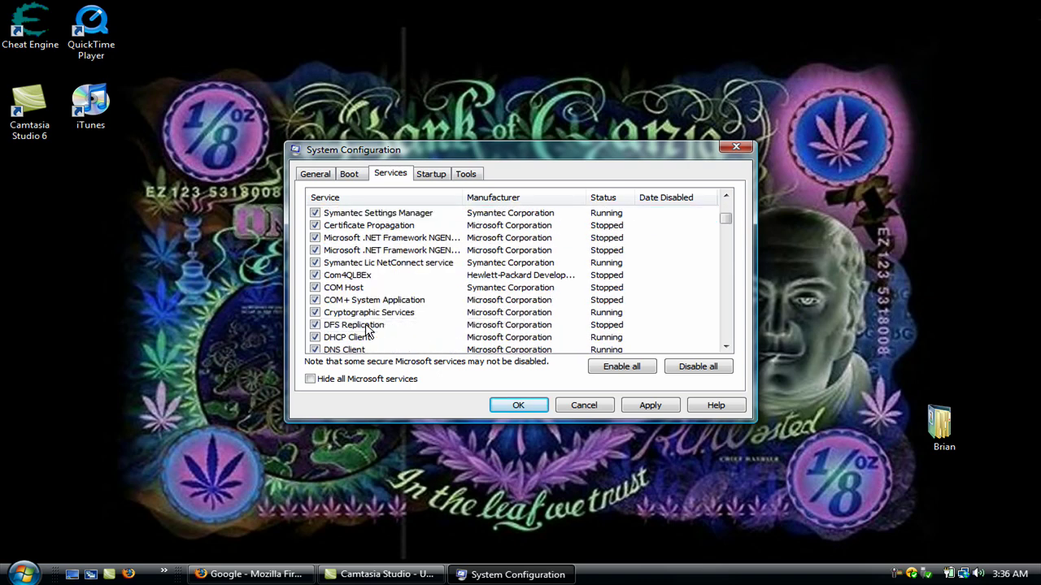
{"action": "scroll", "coordinate": [366, 330], "scroll_direction": "down", "scroll_amount": 4}
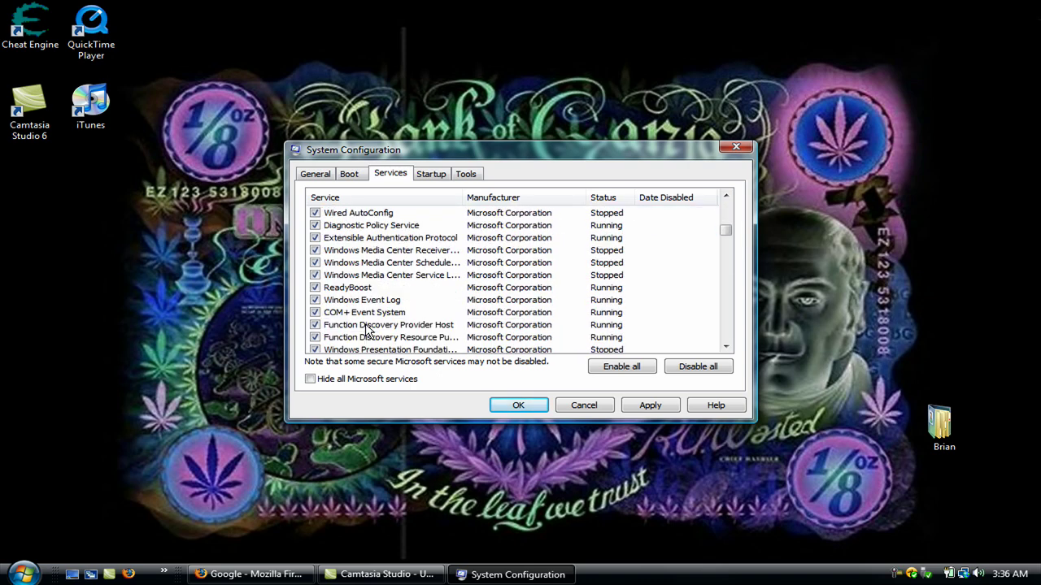
{"action": "scroll", "coordinate": [366, 329], "scroll_direction": "down", "scroll_amount": 3}
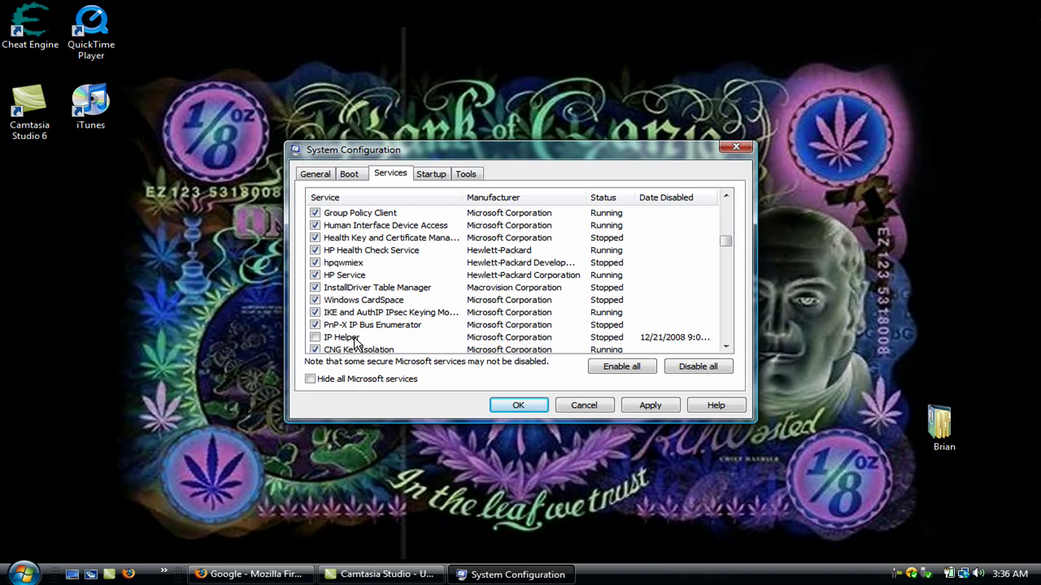
{"action": "left_click", "coordinate": [358, 339]}
{"action": "scroll", "coordinate": [355, 341], "scroll_direction": "down", "scroll_amount": 1}
{"action": "scroll", "coordinate": [356, 342], "scroll_direction": "down", "scroll_amount": 1}
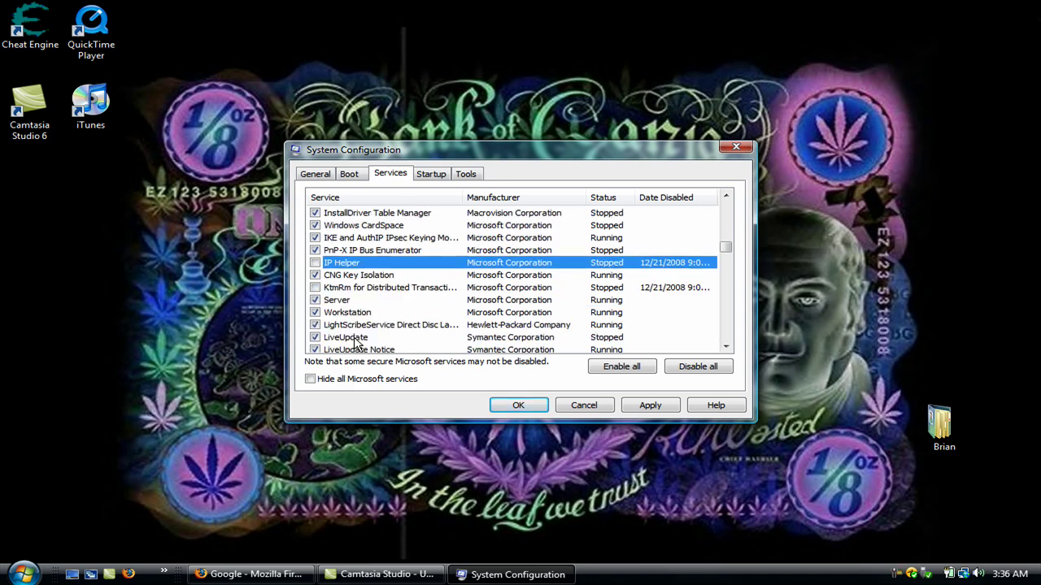
{"action": "left_click", "coordinate": [342, 291]}
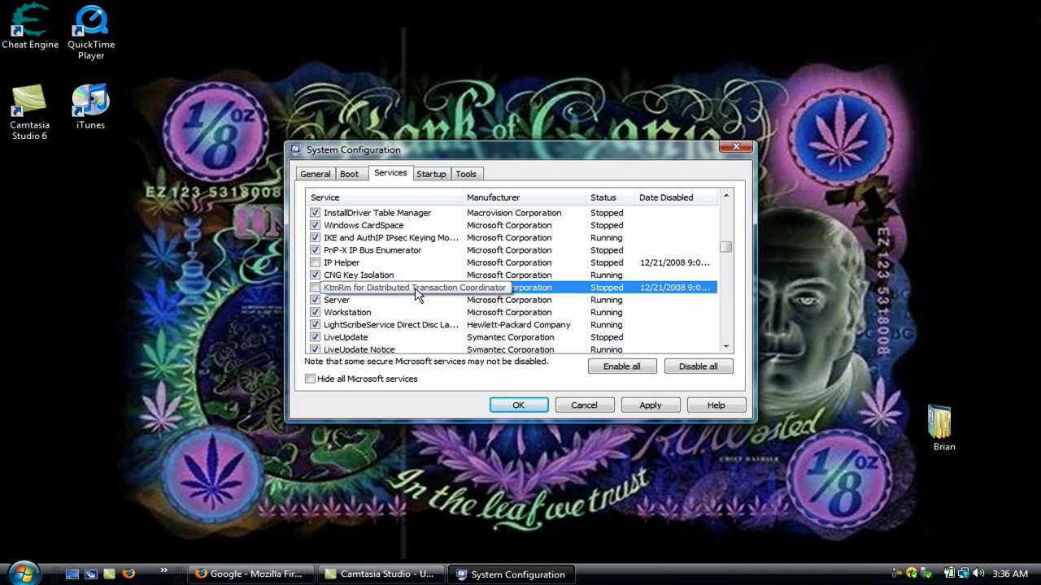
{"action": "scroll", "coordinate": [417, 295], "scroll_direction": "down", "scroll_amount": 1}
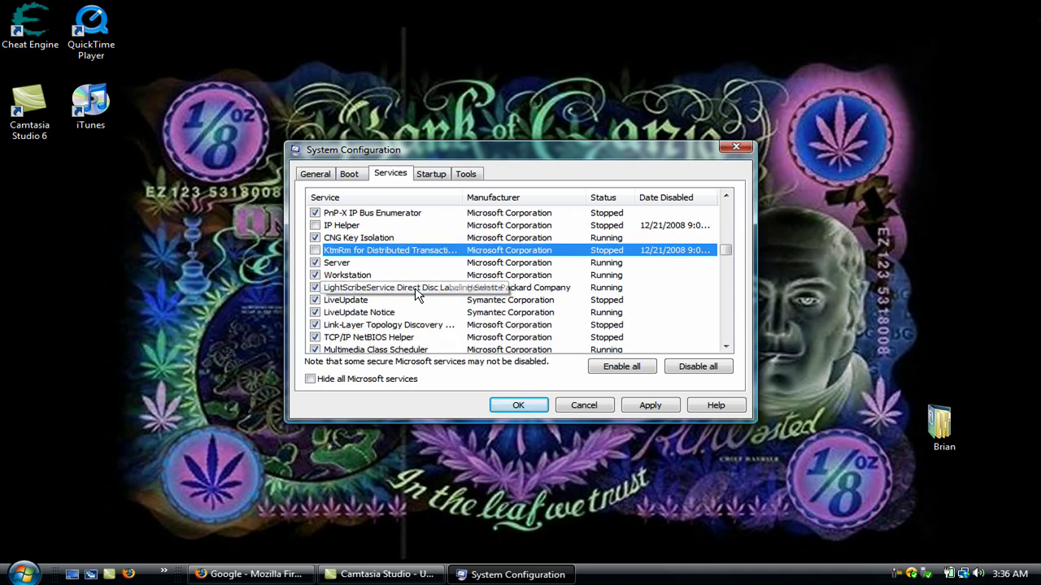
{"action": "scroll", "coordinate": [417, 294], "scroll_direction": "down", "scroll_amount": 1}
{"action": "scroll", "coordinate": [417, 297], "scroll_direction": "down", "scroll_amount": 1}
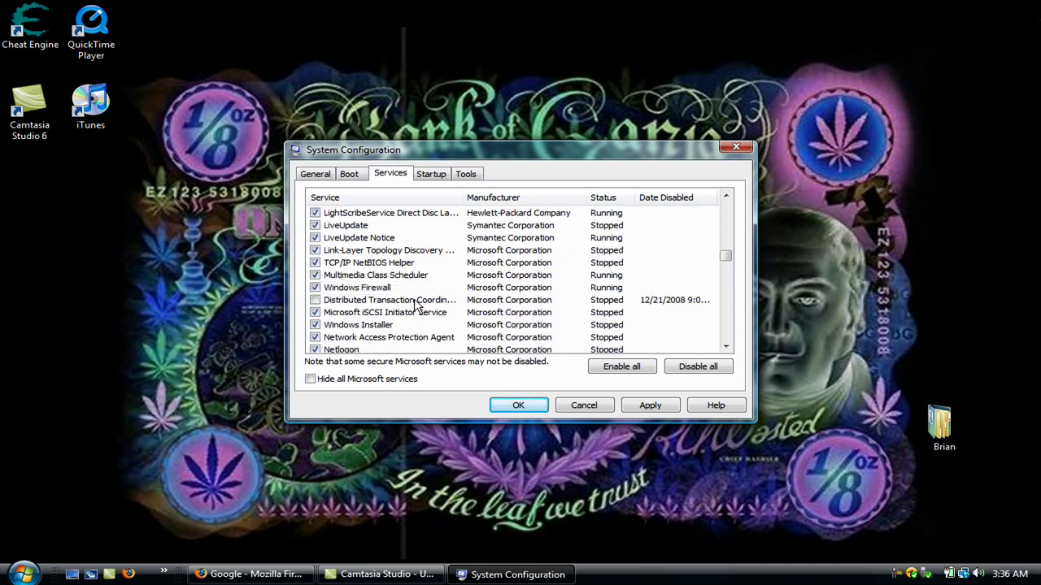
{"action": "left_click", "coordinate": [418, 301]}
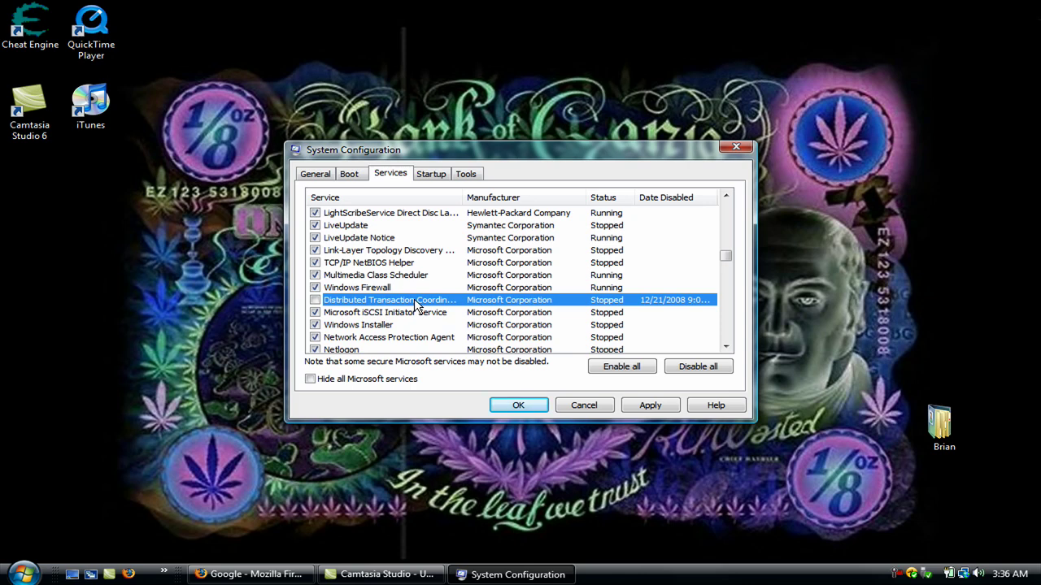
- Review disabled services like Performance Logs & Alerts, IPsec Policy Agent, Remote Registry and Smart Card
{"action": "scroll", "coordinate": [417, 304], "scroll_direction": "down", "scroll_amount": 1}
{"action": "scroll", "coordinate": [417, 304], "scroll_direction": "down", "scroll_amount": 1}
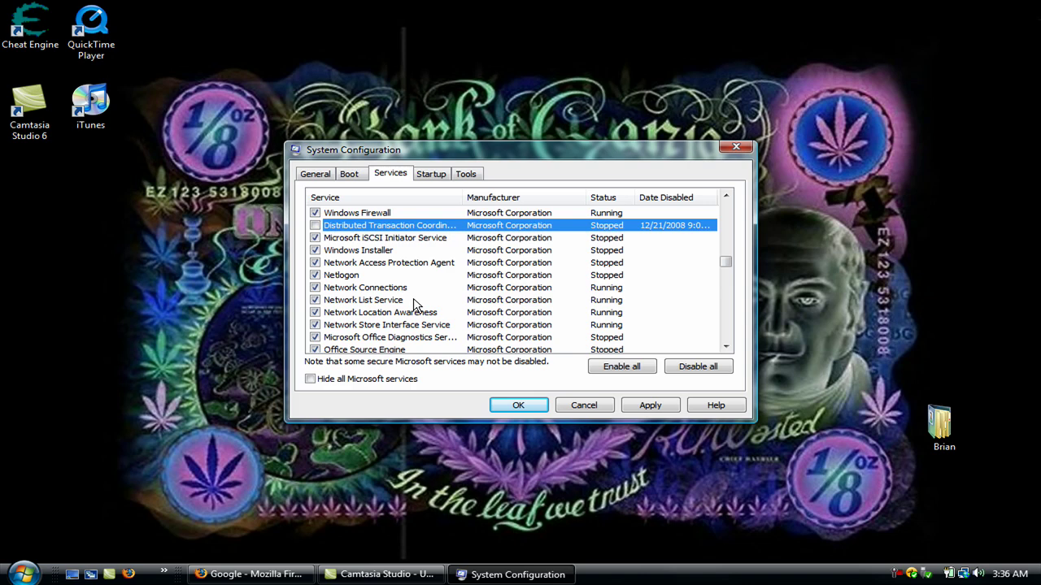
{"action": "scroll", "coordinate": [413, 305], "scroll_direction": "down", "scroll_amount": 2}
{"action": "left_click", "coordinate": [407, 337]}
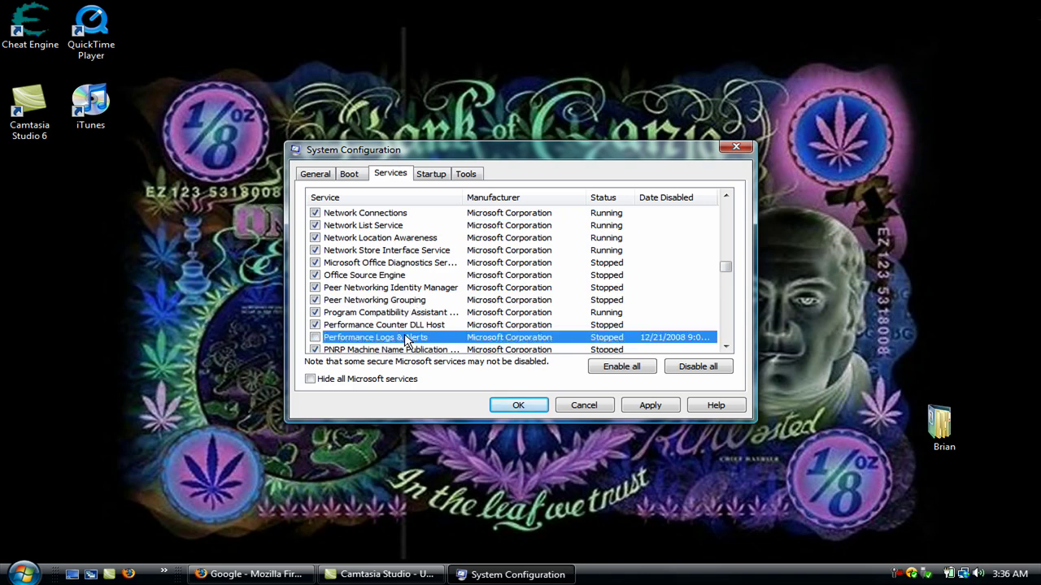
{"action": "scroll", "coordinate": [406, 339], "scroll_direction": "down", "scroll_amount": 1}
{"action": "left_click", "coordinate": [404, 337]}
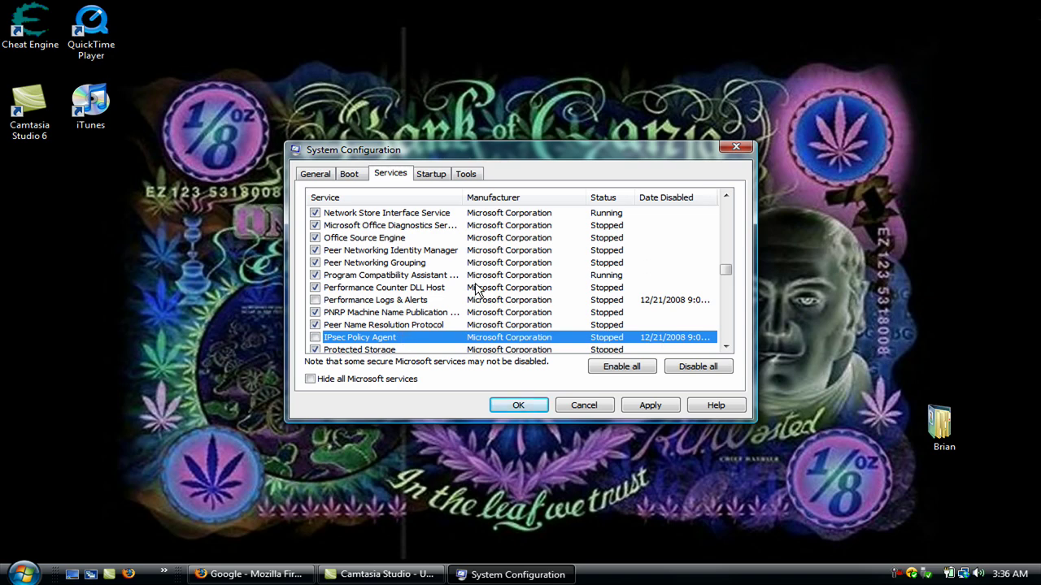
{"action": "scroll", "coordinate": [478, 291], "scroll_direction": "down", "scroll_amount": 1}
{"action": "scroll", "coordinate": [479, 291], "scroll_direction": "down", "scroll_amount": 1}
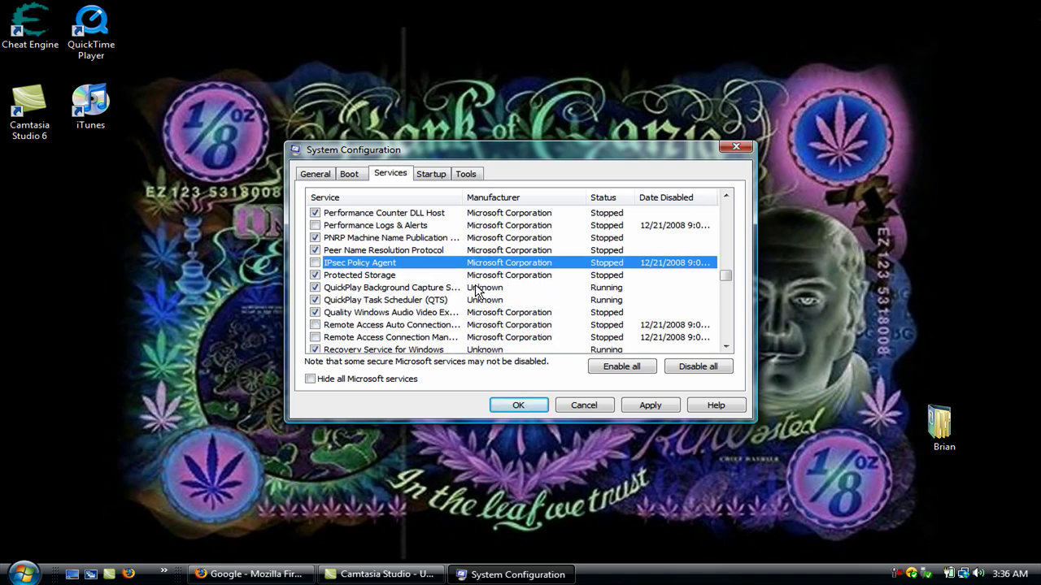
{"action": "left_click", "coordinate": [421, 326]}
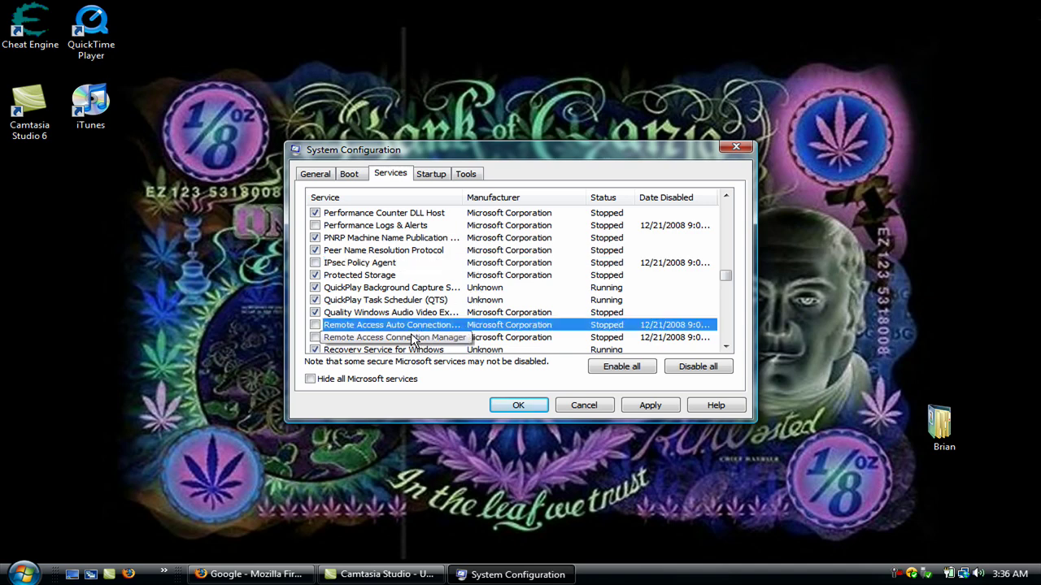
{"action": "scroll", "coordinate": [413, 339], "scroll_direction": "down", "scroll_amount": 1}
{"action": "left_click", "coordinate": [414, 328]}
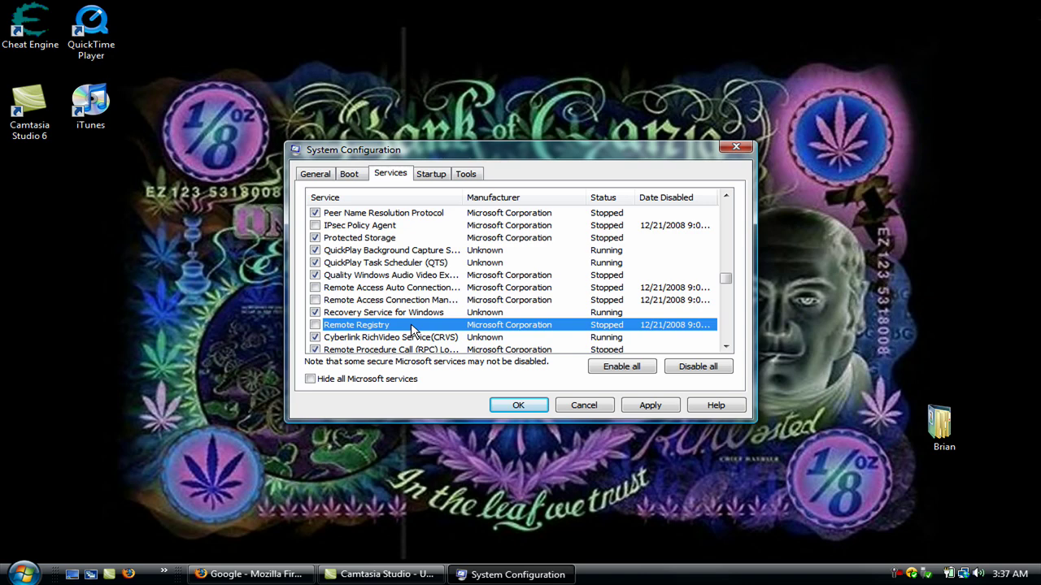
{"action": "scroll", "coordinate": [413, 328], "scroll_direction": "down", "scroll_amount": 1}
{"action": "left_click", "coordinate": [385, 338]}
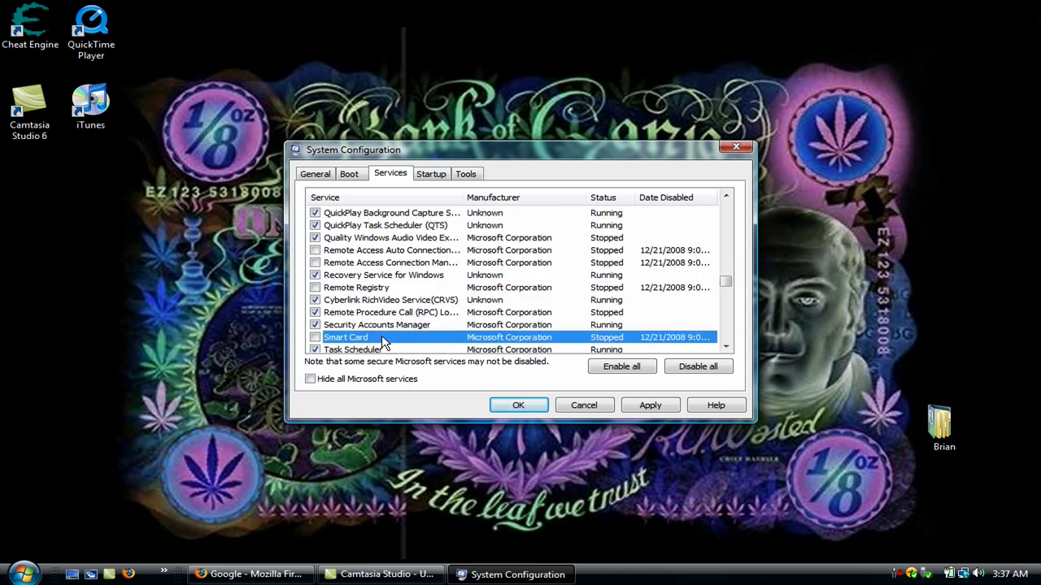
{"action": "scroll", "coordinate": [383, 340], "scroll_direction": "down", "scroll_amount": 1}
{"action": "left_click", "coordinate": [382, 325]}
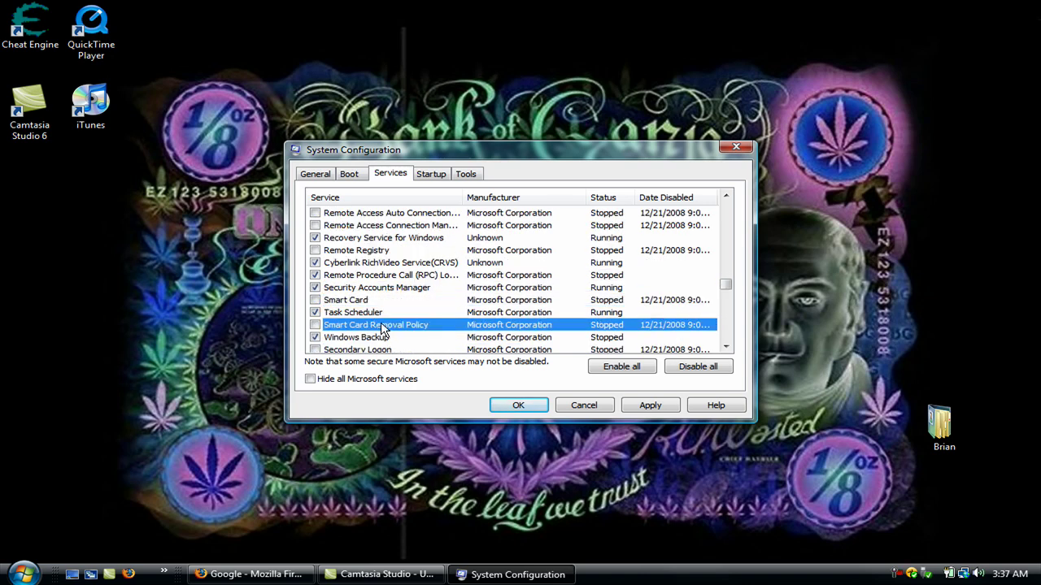
{"action": "scroll", "coordinate": [381, 326], "scroll_direction": "down", "scroll_amount": 2}
{"action": "left_click", "coordinate": [376, 277]}
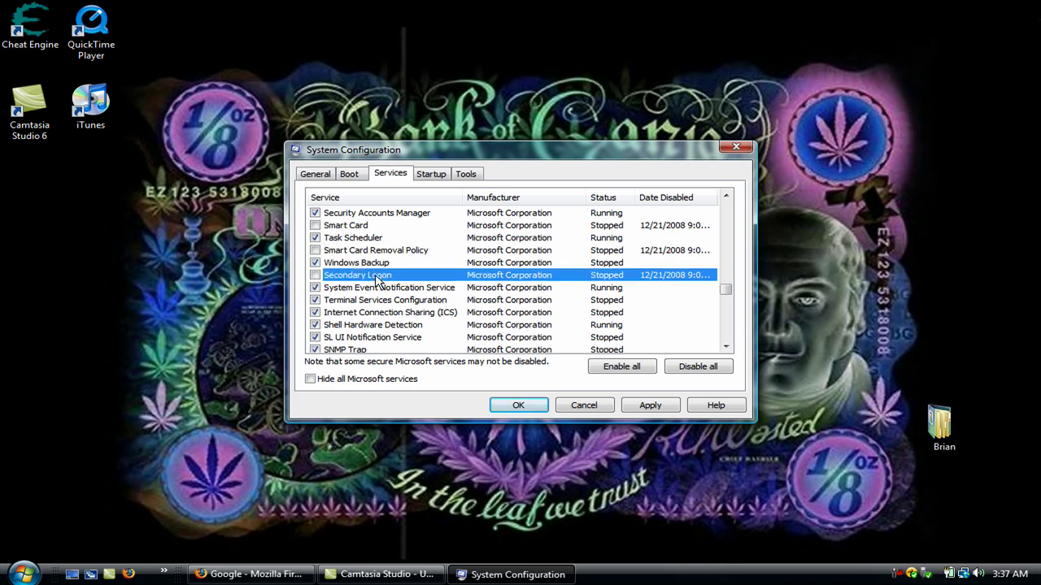
{"action": "scroll", "coordinate": [379, 289], "scroll_direction": "down", "scroll_amount": 3}
{"action": "left_click", "coordinate": [377, 303]}
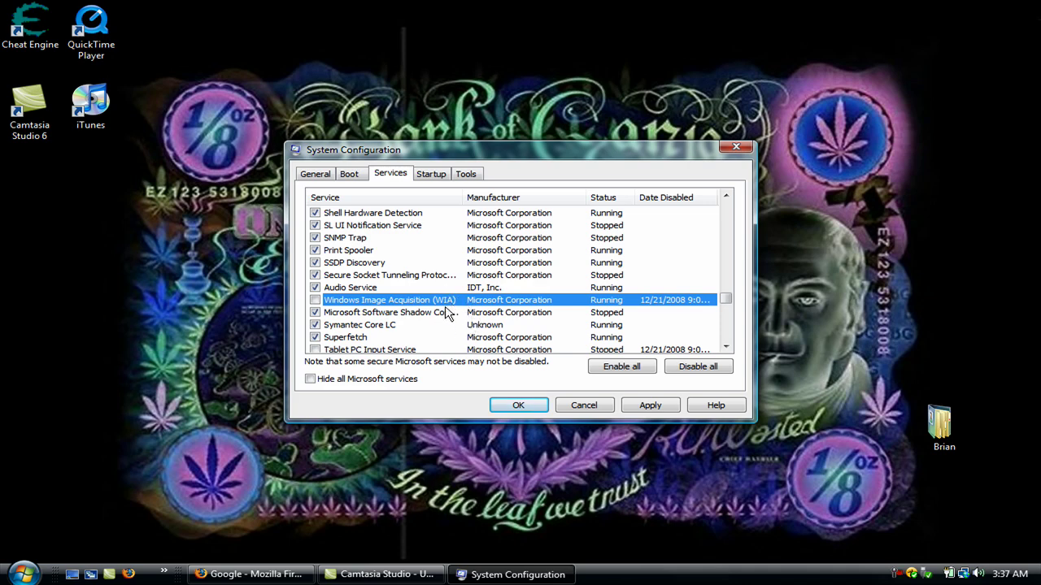
- Continue through disabled services including Tablet PC Input, Telephony, Windows Time and Parental Controls
{"action": "left_click", "coordinate": [375, 350]}
{"action": "scroll", "coordinate": [375, 355], "scroll_direction": "down", "scroll_amount": 3}
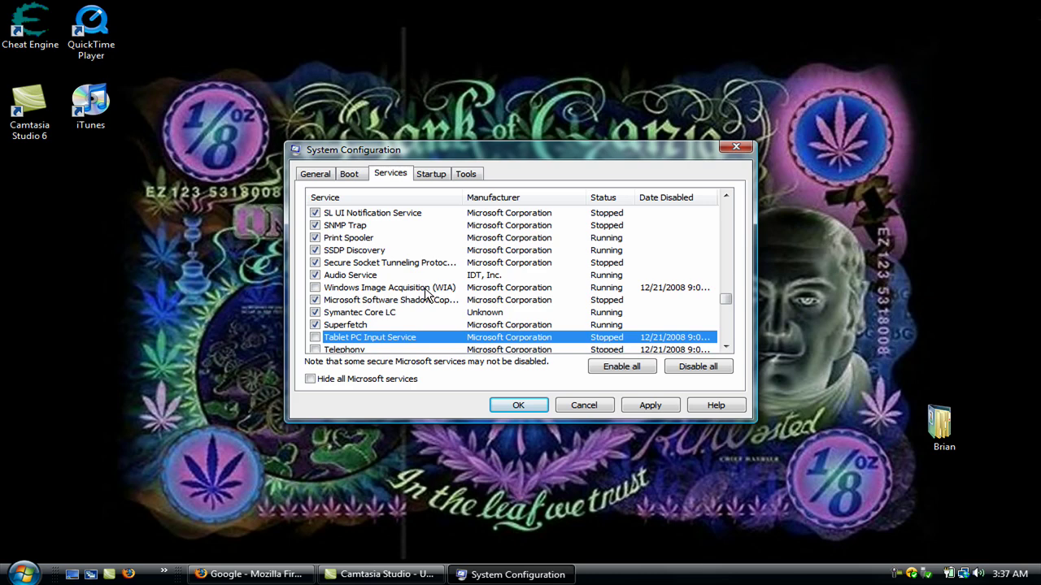
{"action": "left_click", "coordinate": [385, 277]}
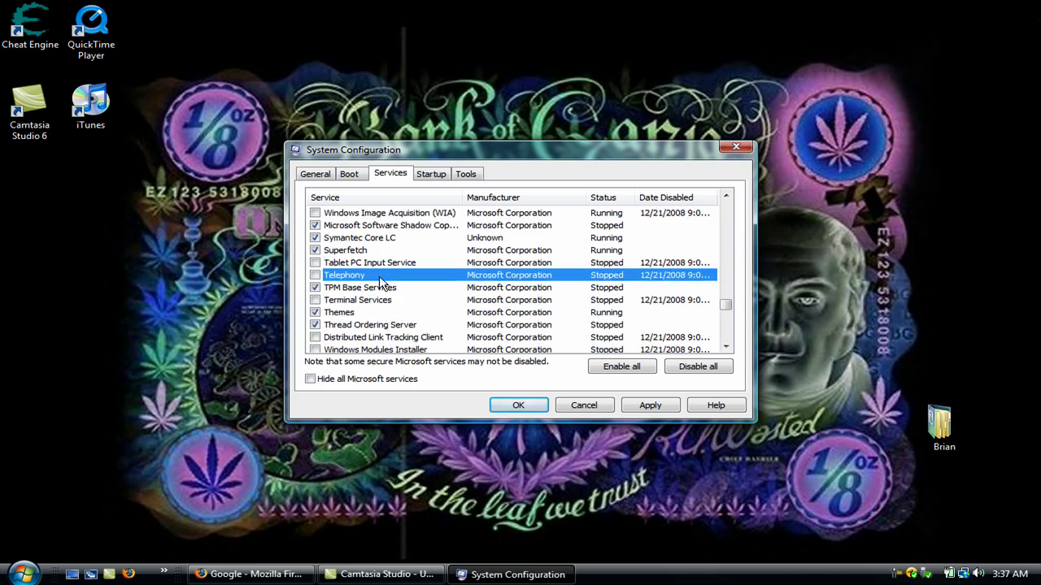
{"action": "left_click", "coordinate": [377, 301]}
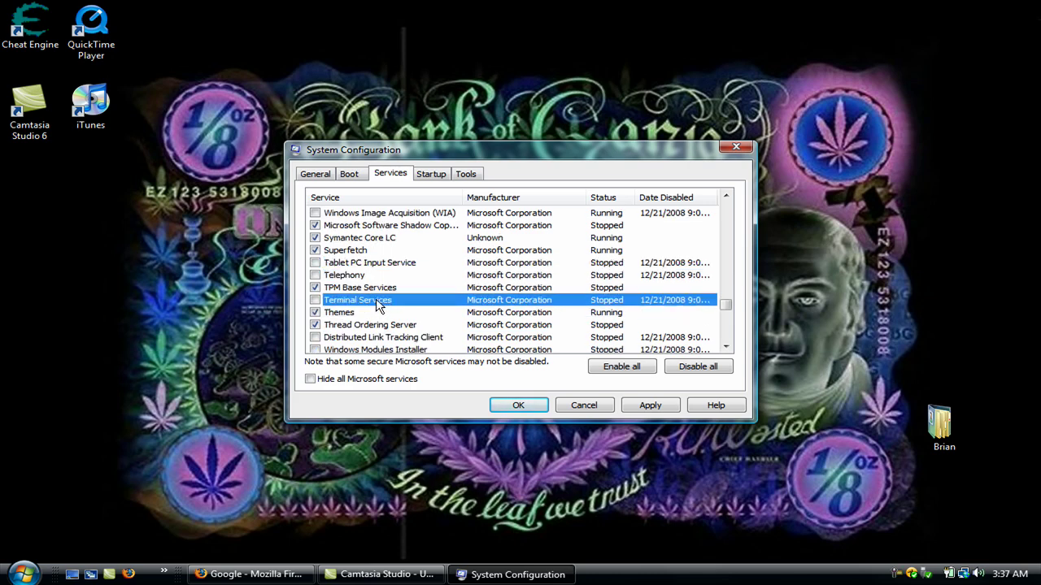
{"action": "scroll", "coordinate": [380, 308], "scroll_direction": "down", "scroll_amount": 1}
{"action": "left_click", "coordinate": [384, 302]}
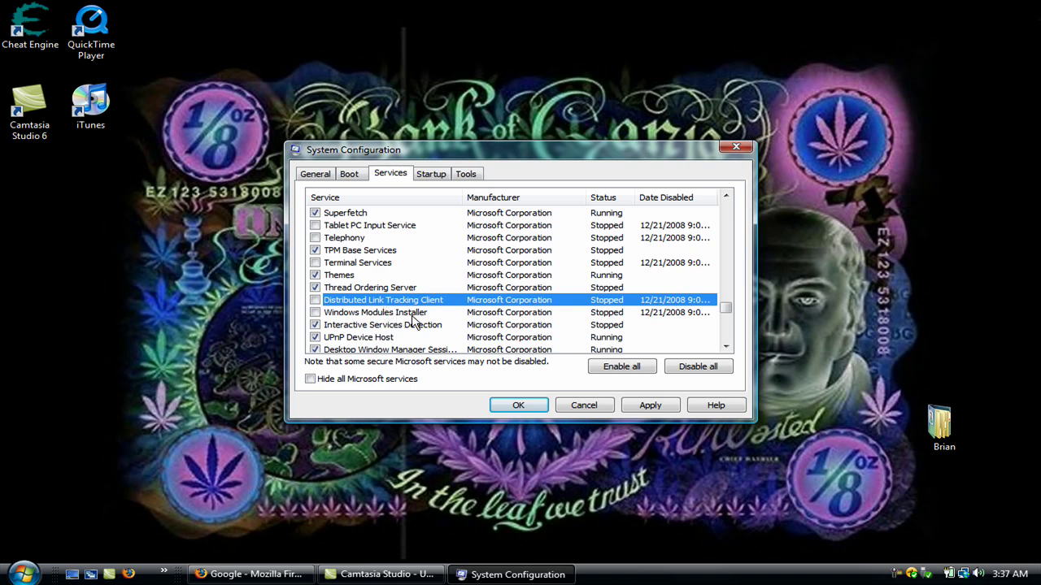
{"action": "left_click", "coordinate": [409, 315]}
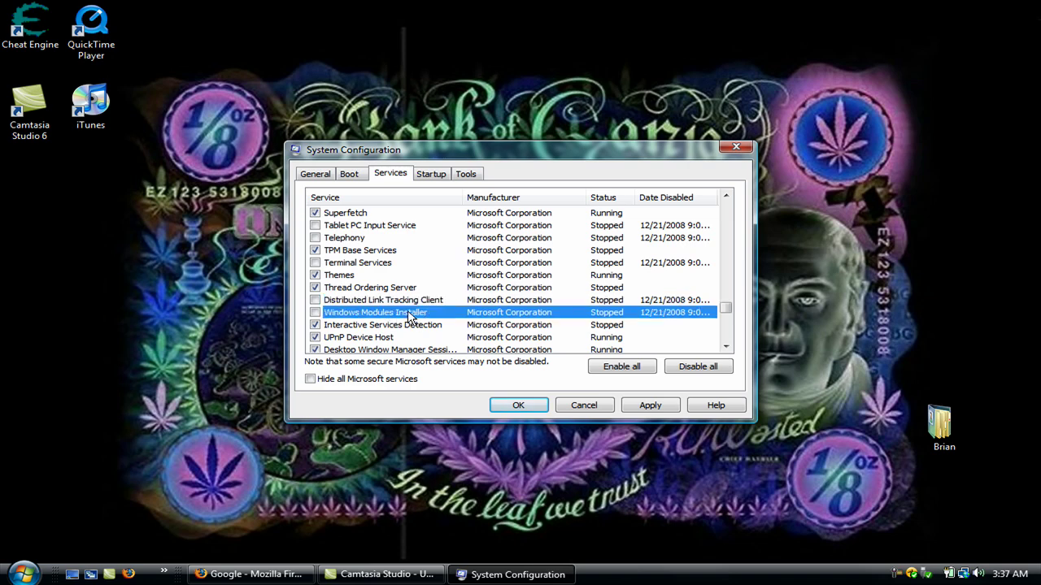
{"action": "scroll", "coordinate": [408, 317], "scroll_direction": "down", "scroll_amount": 2}
{"action": "left_click", "coordinate": [389, 327]}
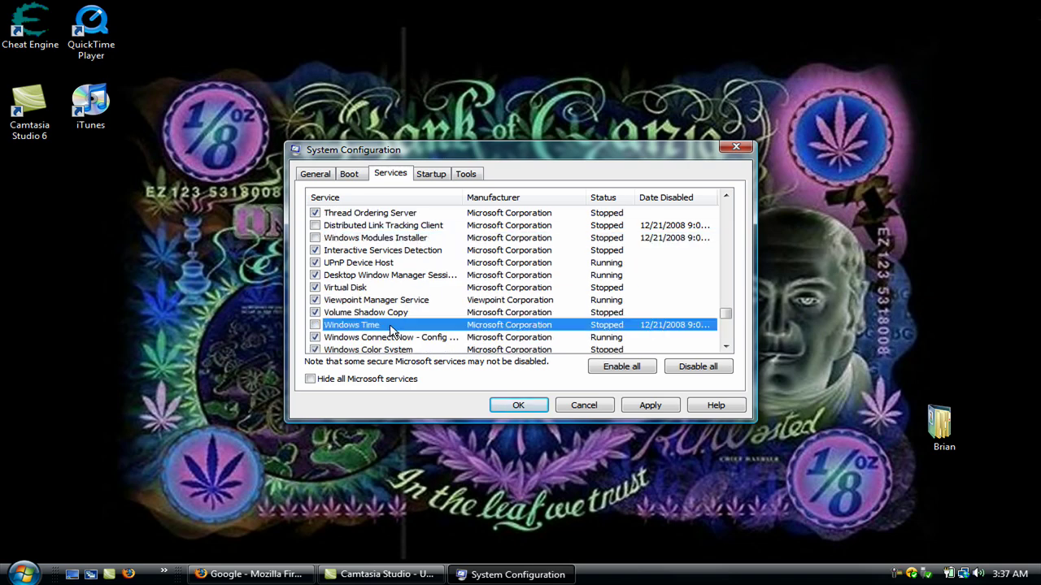
{"action": "scroll", "coordinate": [383, 330], "scroll_direction": "down", "scroll_amount": 1}
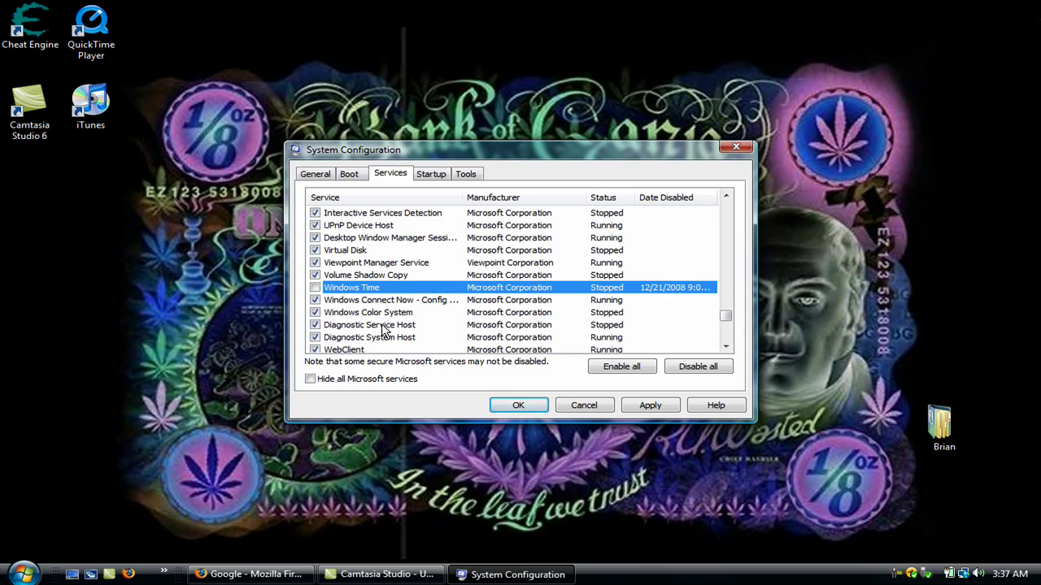
{"action": "scroll", "coordinate": [383, 328], "scroll_direction": "down", "scroll_amount": 2}
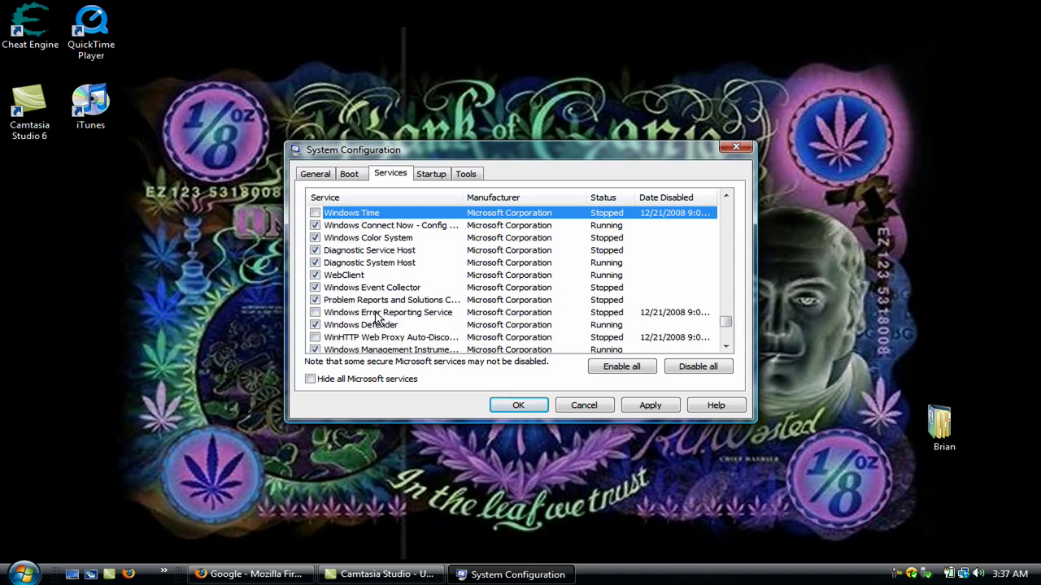
{"action": "left_click", "coordinate": [377, 315]}
{"action": "scroll", "coordinate": [380, 318], "scroll_direction": "down", "scroll_amount": 1}
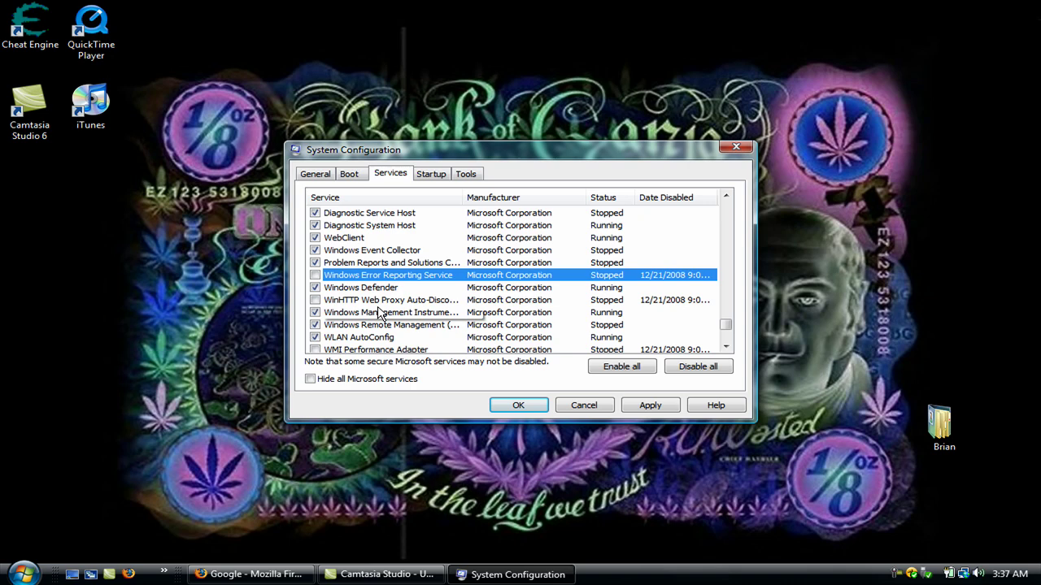
{"action": "left_click", "coordinate": [377, 305]}
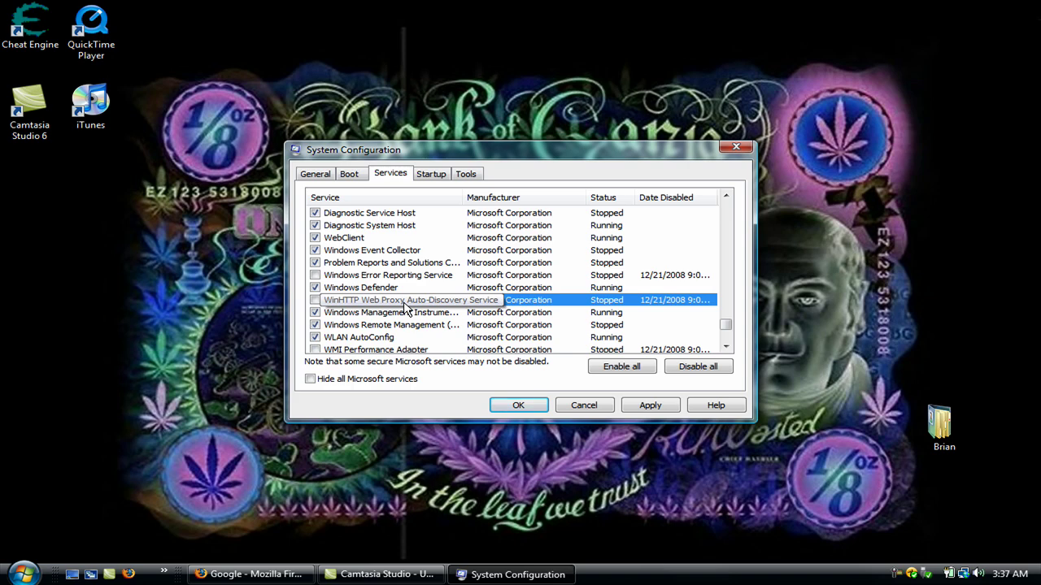
{"action": "scroll", "coordinate": [406, 309], "scroll_direction": "down", "scroll_amount": 1}
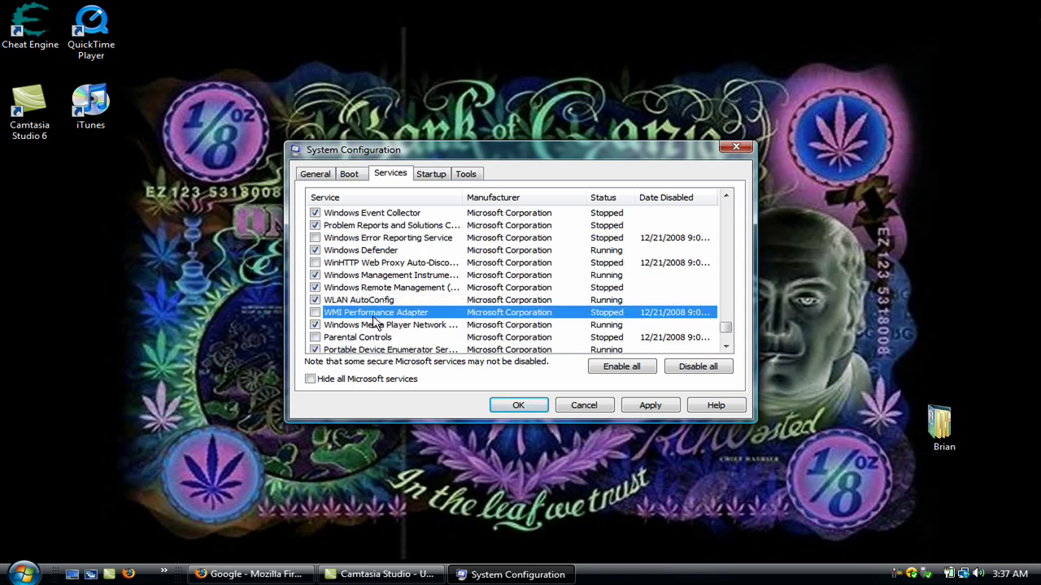
{"action": "scroll", "coordinate": [375, 323], "scroll_direction": "down", "scroll_amount": 1}
{"action": "left_click", "coordinate": [377, 300]}
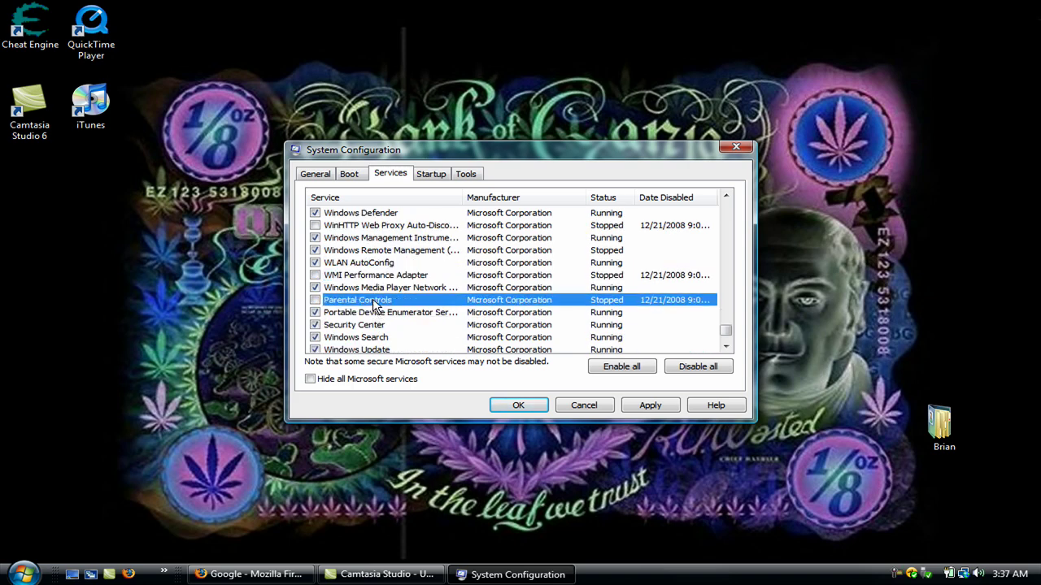
{"action": "scroll", "coordinate": [376, 303], "scroll_direction": "down", "scroll_amount": 2}
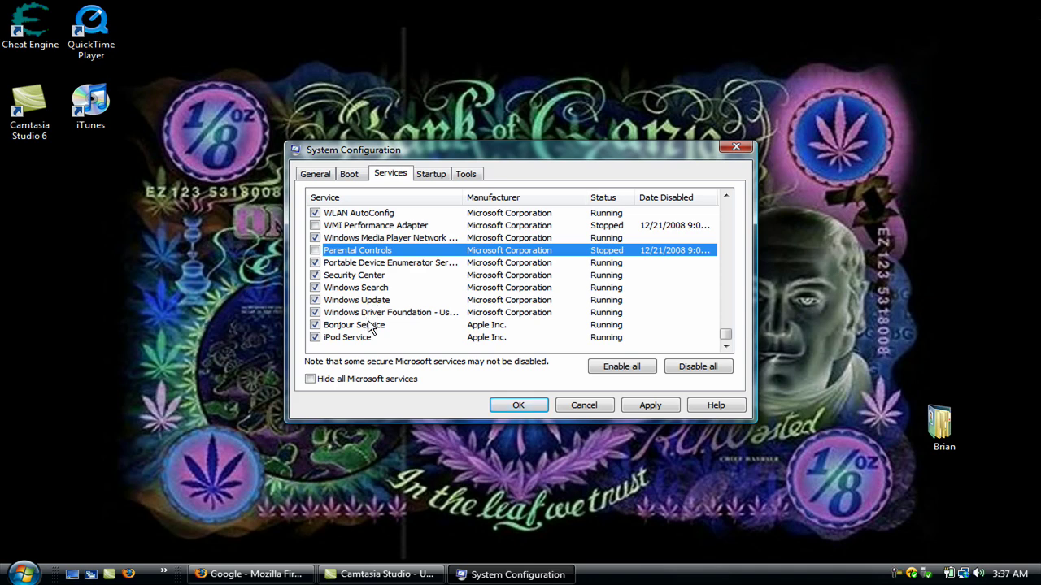
- Uncheck Bonjour Service and iPod Service, apply, and close System Configuration with OK
{"action": "left_click", "coordinate": [316, 325]}
{"action": "left_click", "coordinate": [322, 338]}
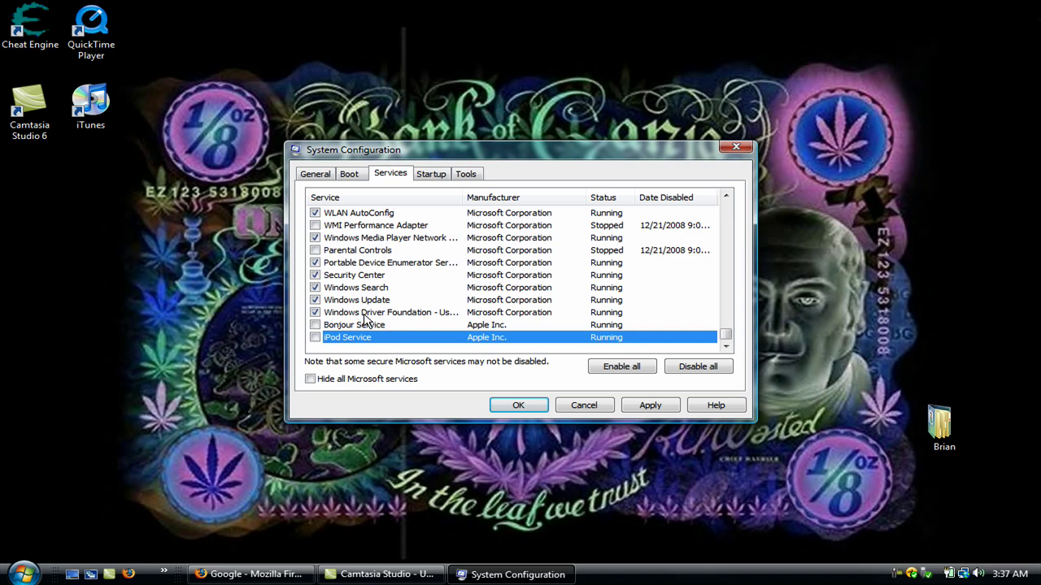
{"action": "scroll", "coordinate": [490, 319], "scroll_direction": "up", "scroll_amount": 1}
{"action": "scroll", "coordinate": [491, 318], "scroll_direction": "down", "scroll_amount": 1}
{"action": "left_click", "coordinate": [644, 403]}
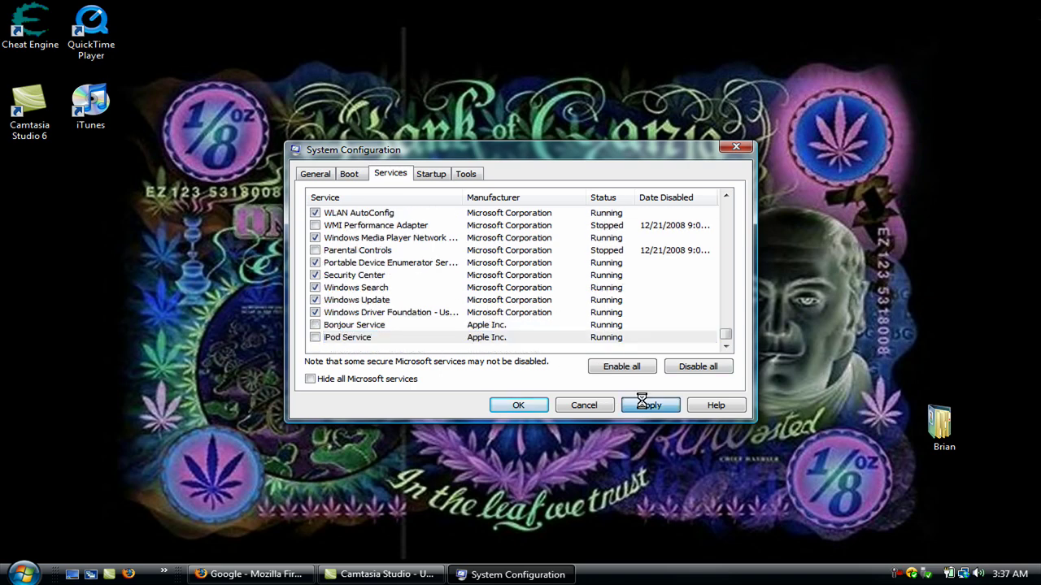
{"action": "left_click", "coordinate": [325, 176]}
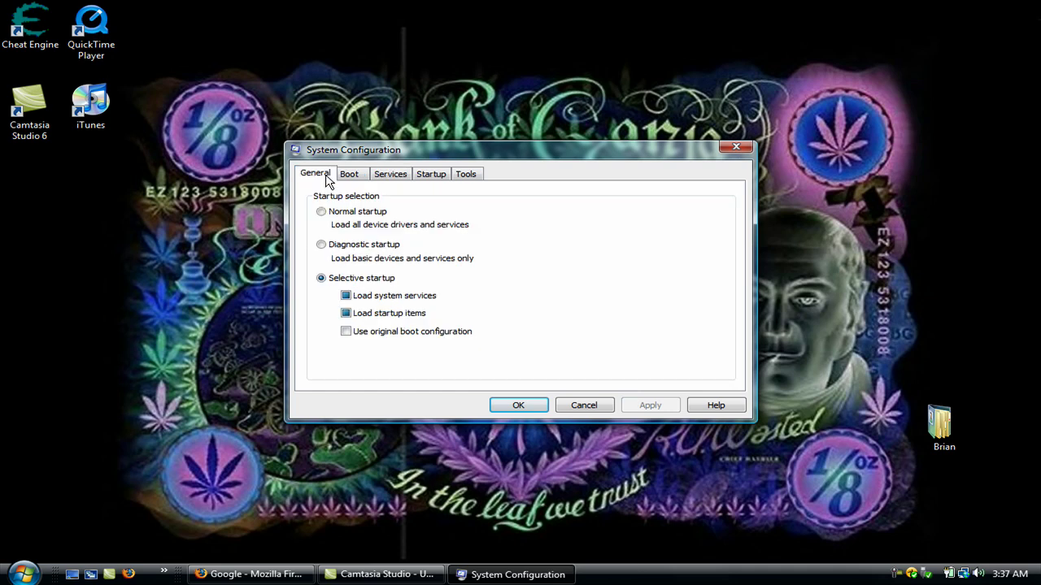
{"action": "left_click", "coordinate": [525, 404]}
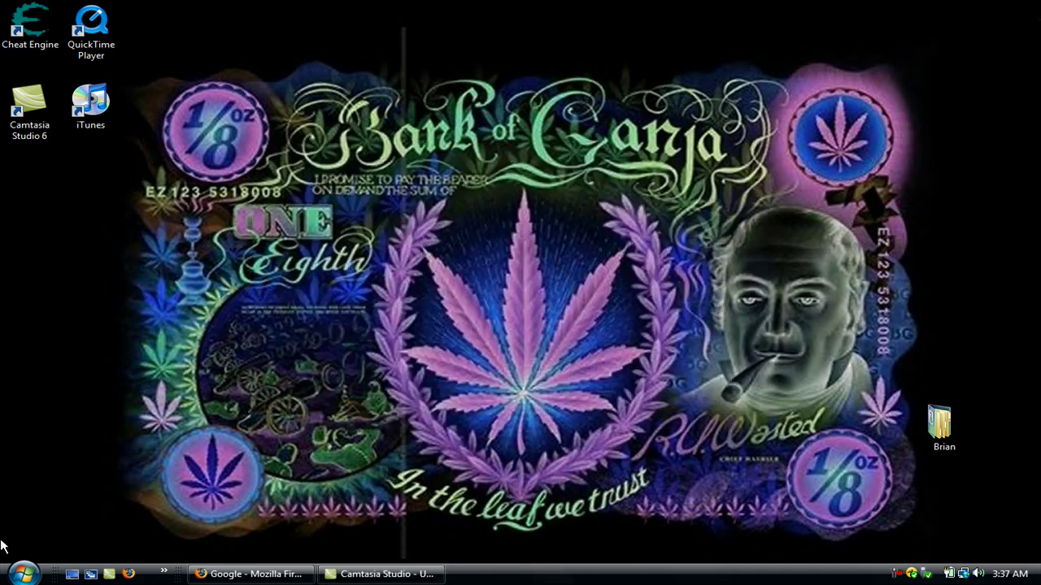
- Open Programs and Features from Control Panel and select µTorrent
{"action": "left_click", "coordinate": [22, 574]}
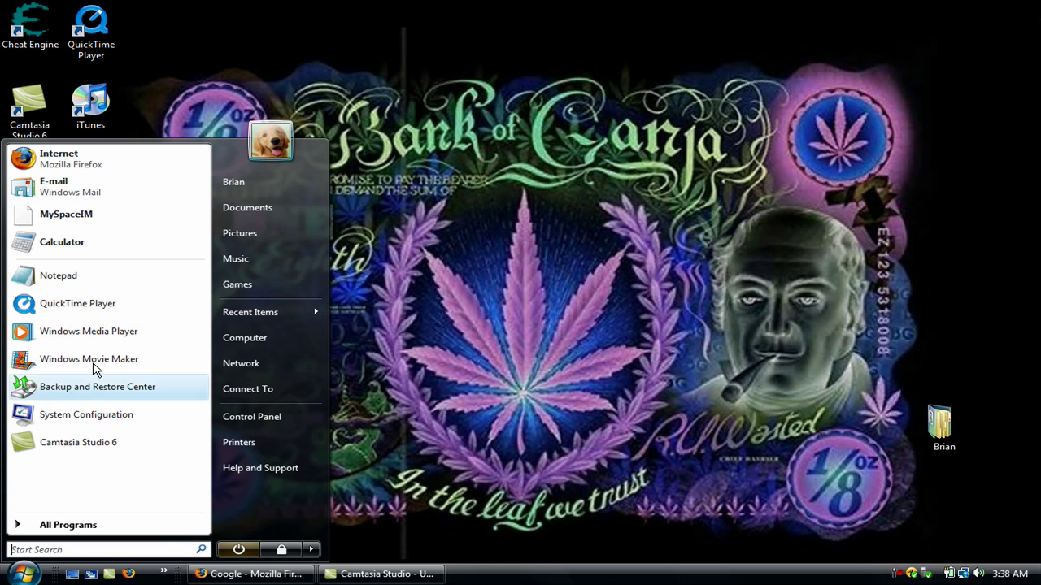
{"action": "left_click", "coordinate": [256, 416]}
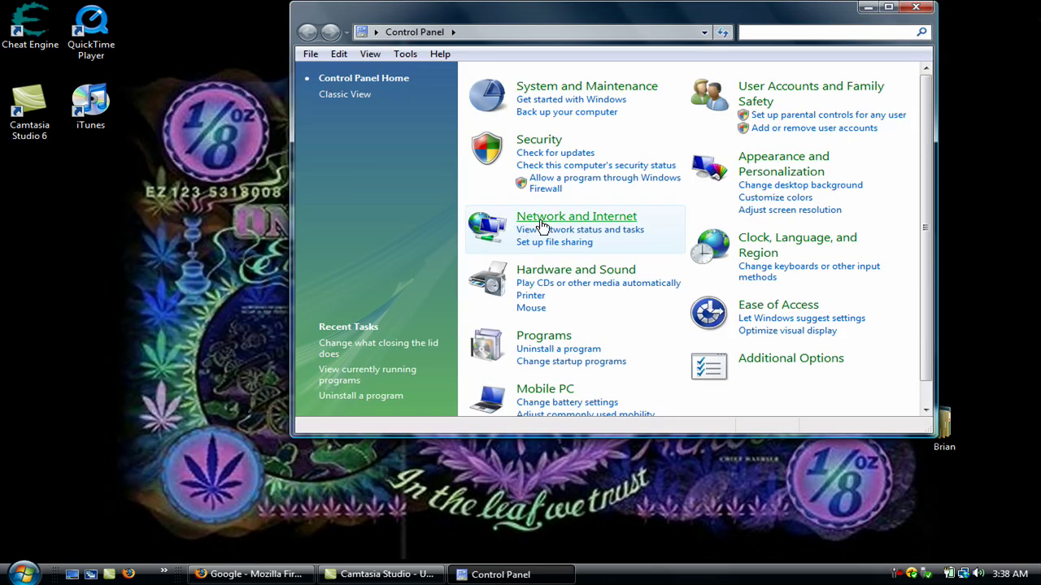
{"action": "left_click", "coordinate": [539, 349]}
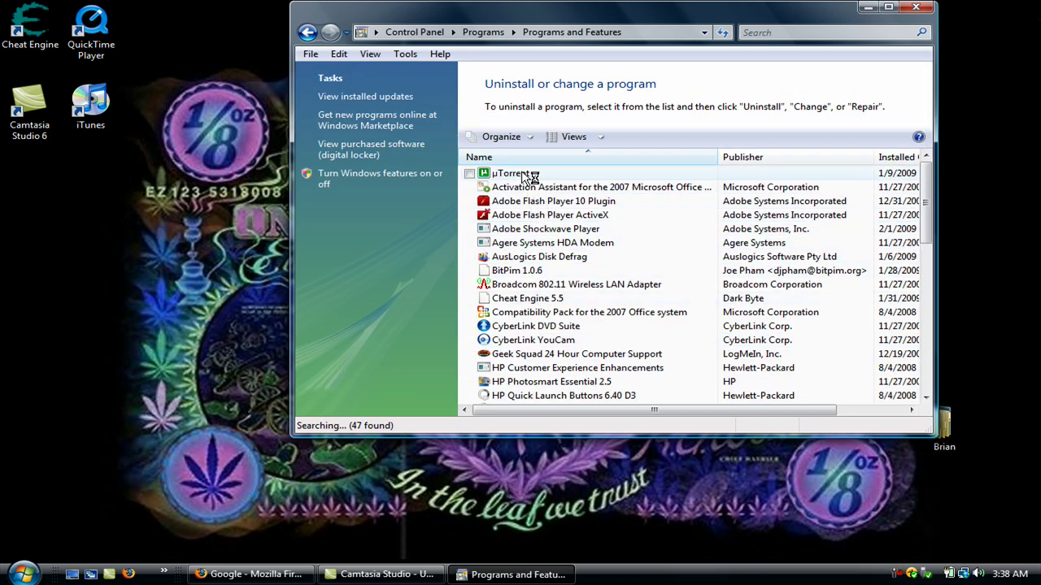
{"action": "left_click", "coordinate": [525, 174]}
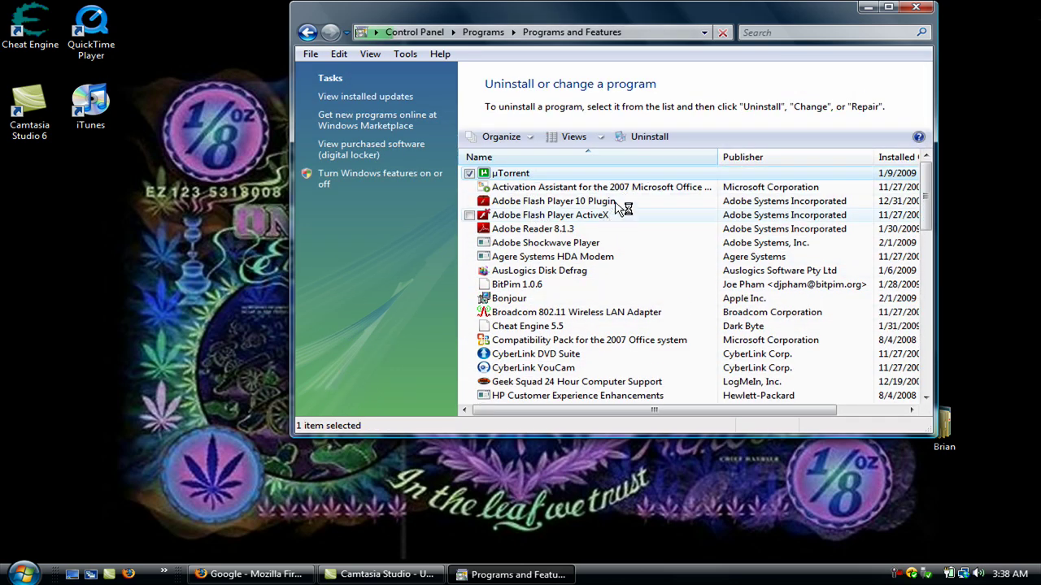
- Uninstall µTorrent, confirming the removal with Yes
{"action": "left_click", "coordinate": [655, 138]}
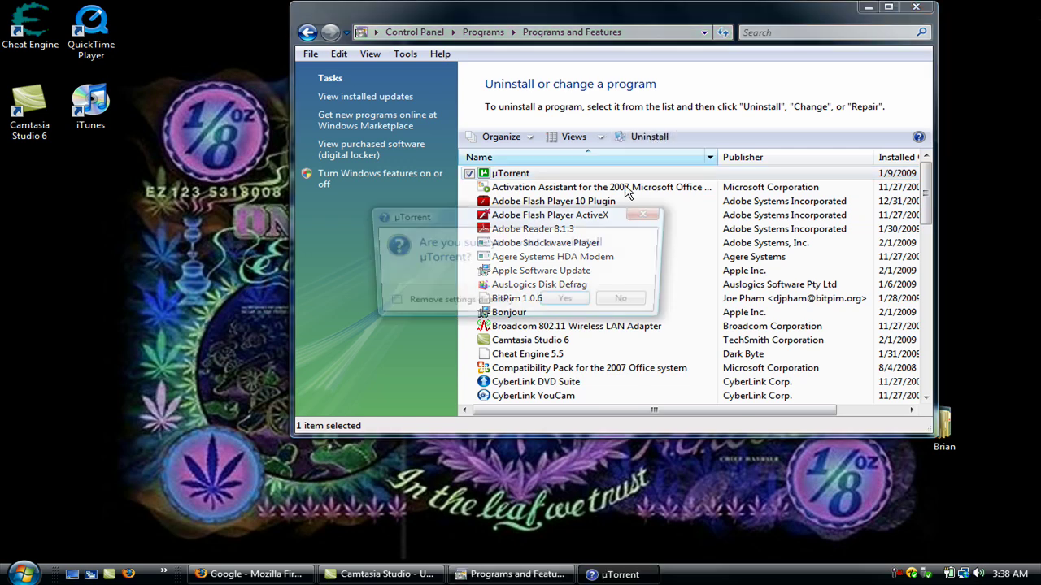
{"action": "left_click", "coordinate": [567, 300]}
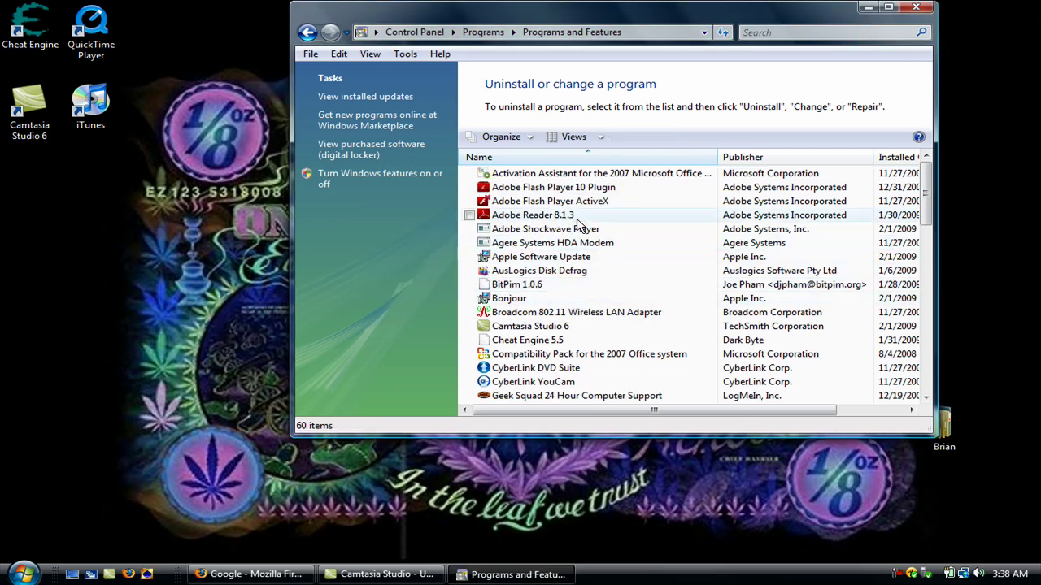
{"action": "left_click", "coordinate": [575, 257]}
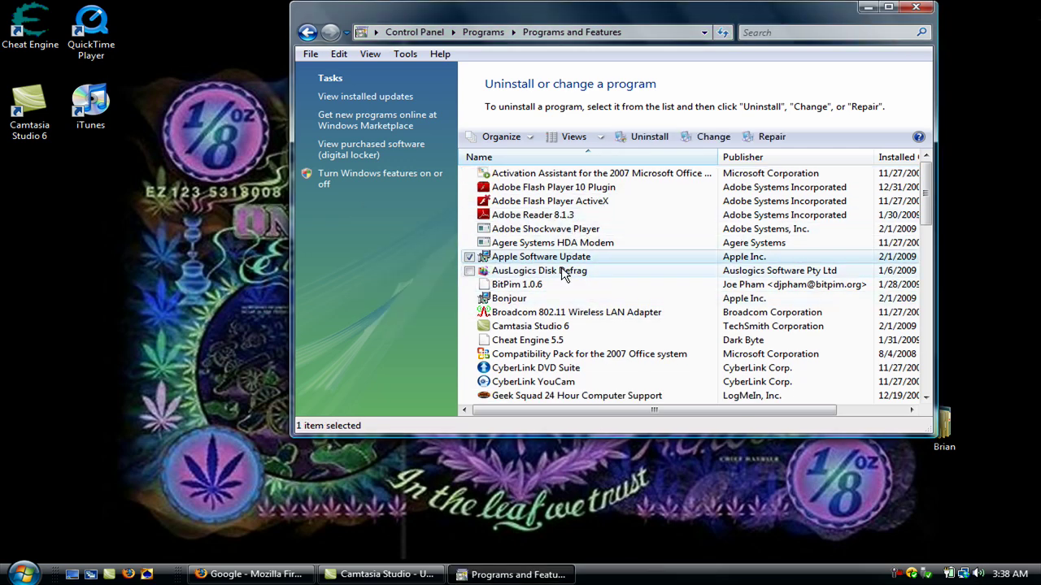
- Review the remaining installed programs and close Programs and Features
{"action": "scroll", "coordinate": [564, 275], "scroll_direction": "down", "scroll_amount": 3}
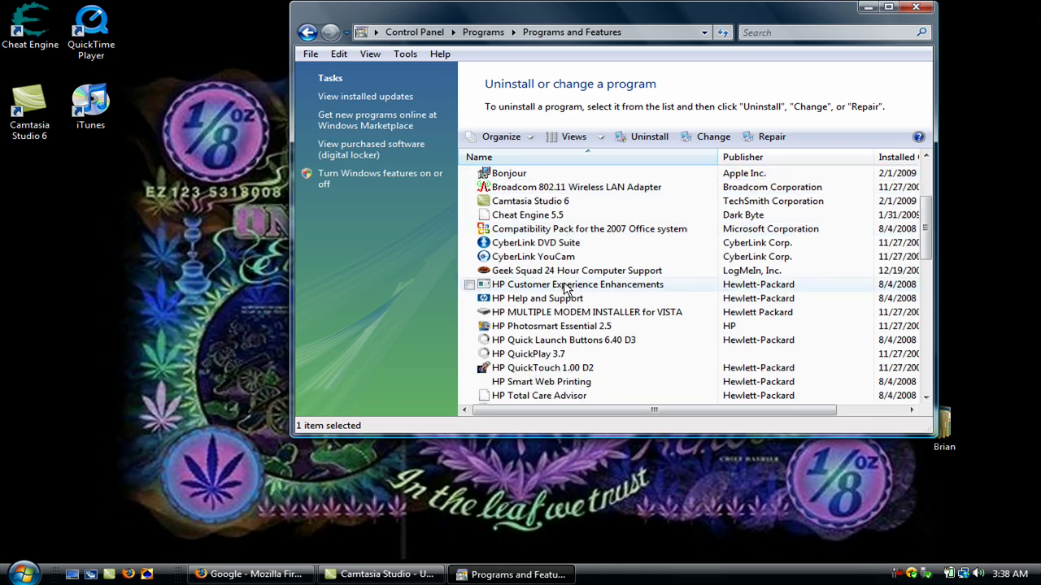
{"action": "scroll", "coordinate": [566, 290], "scroll_direction": "down", "scroll_amount": 4}
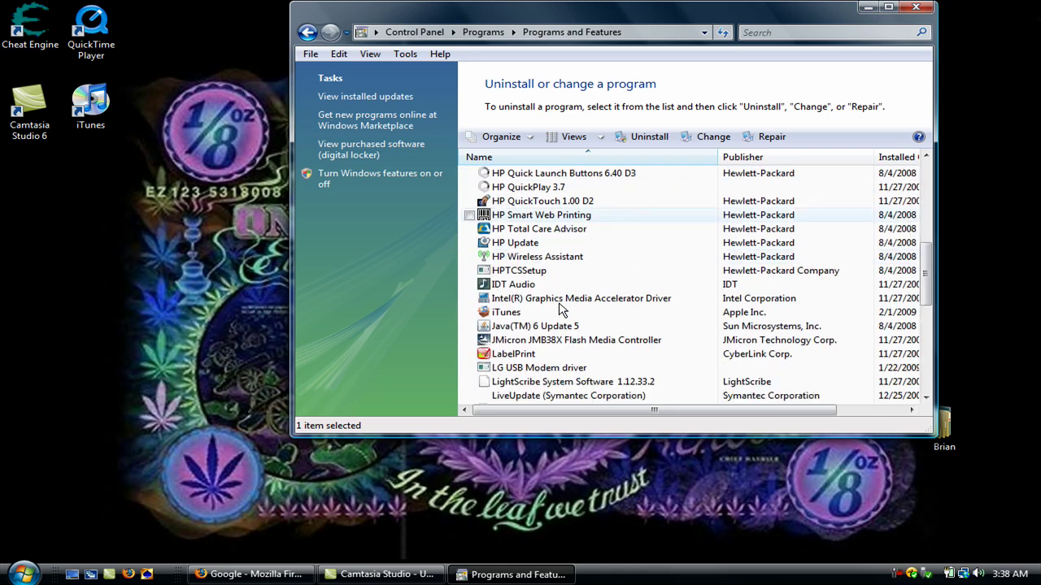
{"action": "scroll", "coordinate": [560, 309], "scroll_direction": "down", "scroll_amount": 4}
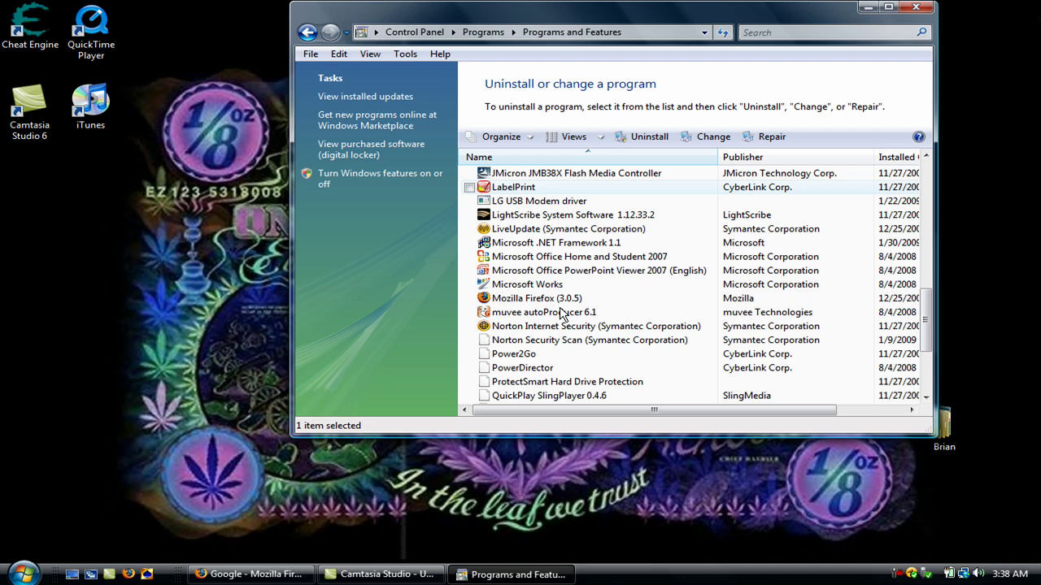
{"action": "scroll", "coordinate": [560, 312], "scroll_direction": "down", "scroll_amount": 3}
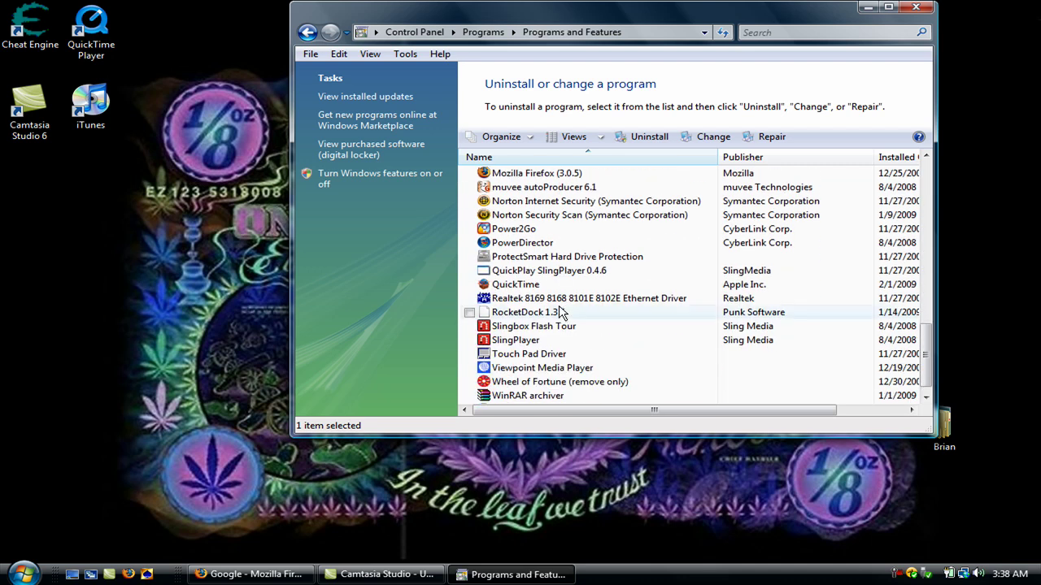
{"action": "scroll", "coordinate": [559, 308], "scroll_direction": "down", "scroll_amount": 1}
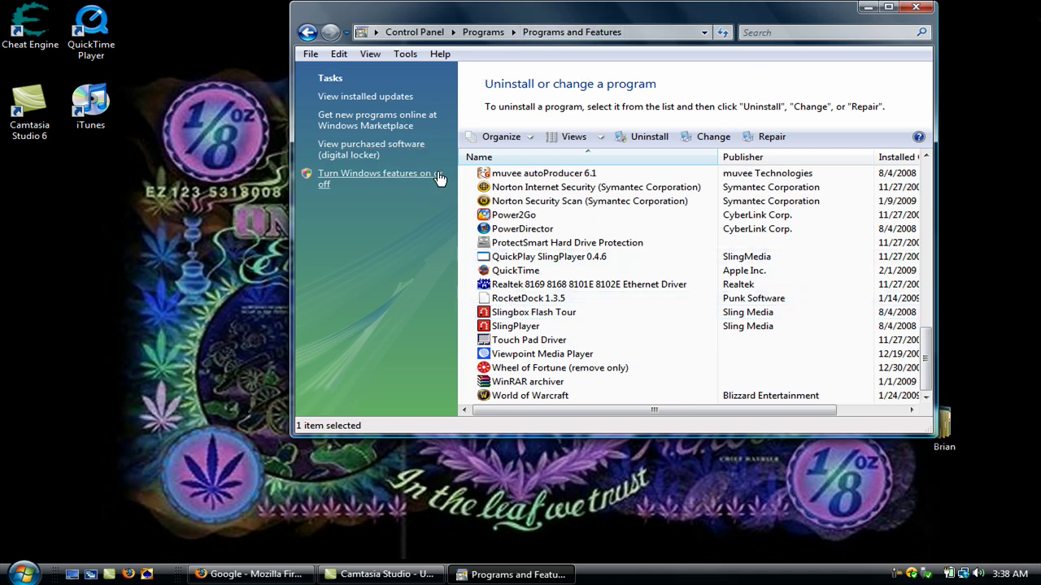
{"action": "left_click", "coordinate": [917, 8]}
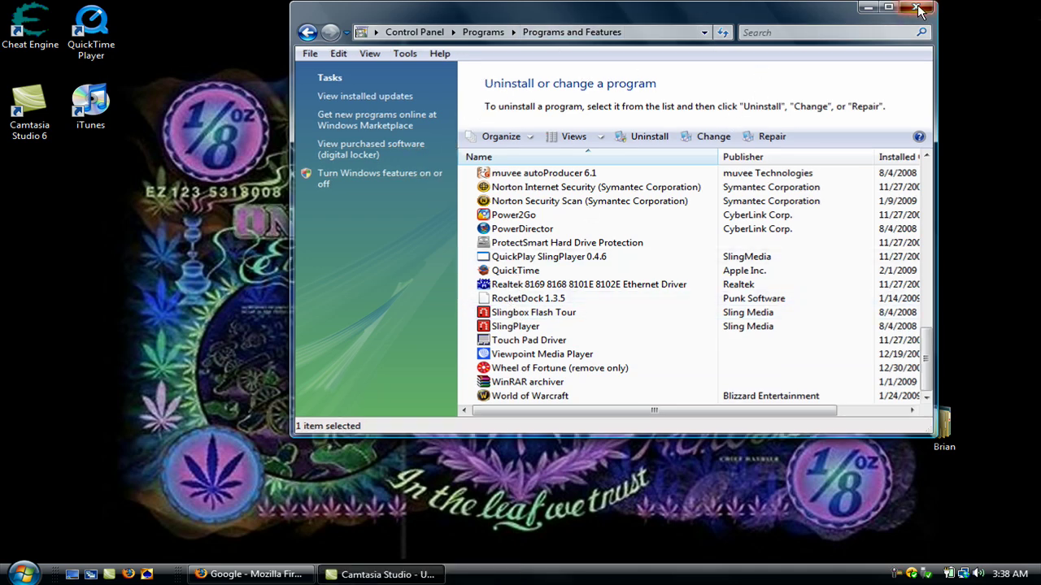
{"action": "left_click", "coordinate": [23, 574]}
- Search Control Panel for 'power' and check the power button and lid actions are set to Sleep
{"action": "left_click", "coordinate": [298, 418]}
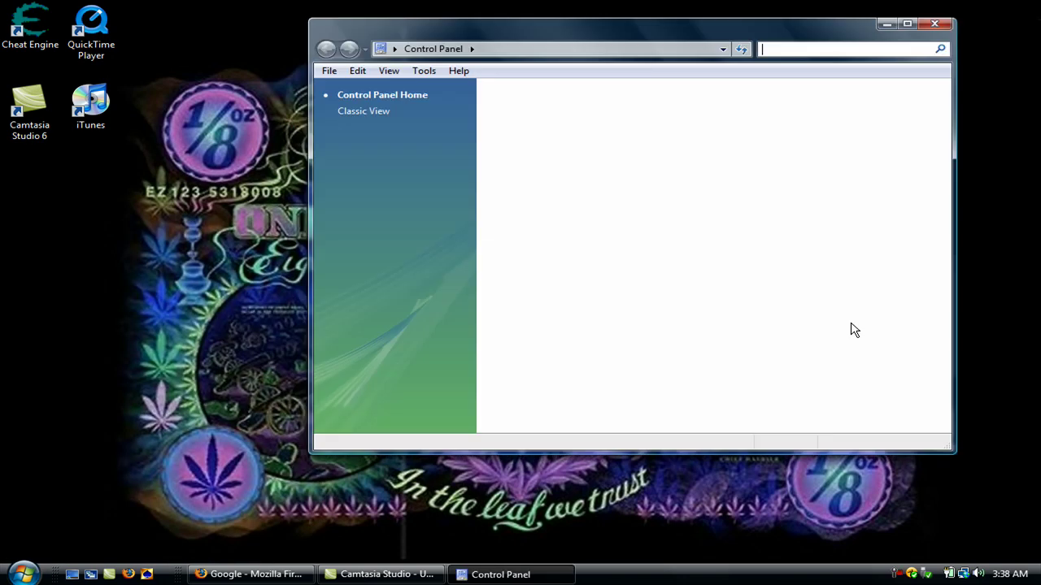
{"action": "left_click", "coordinate": [811, 49]}
{"action": "type", "text": "power"}
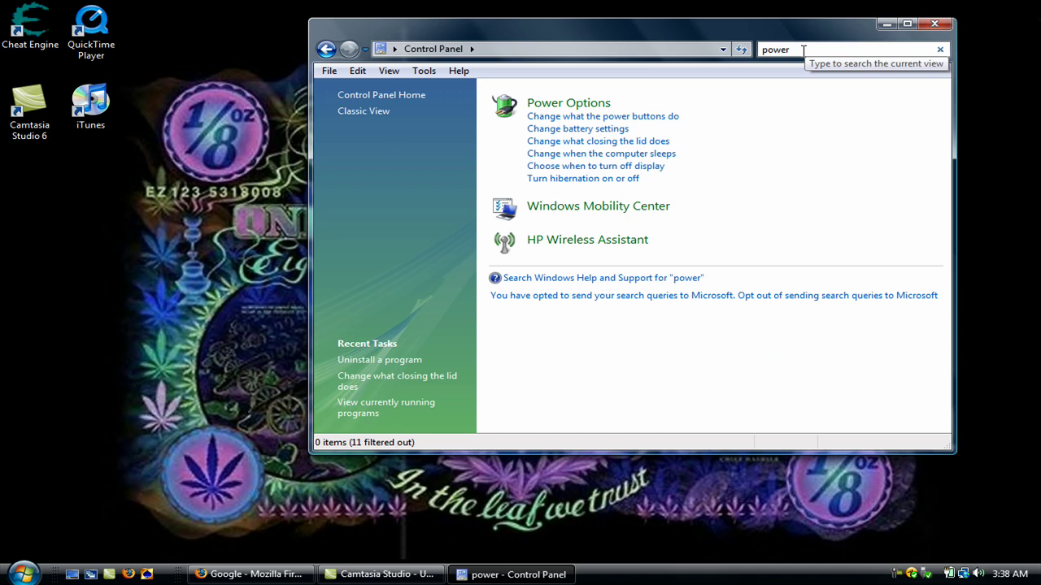
{"action": "left_click", "coordinate": [585, 119]}
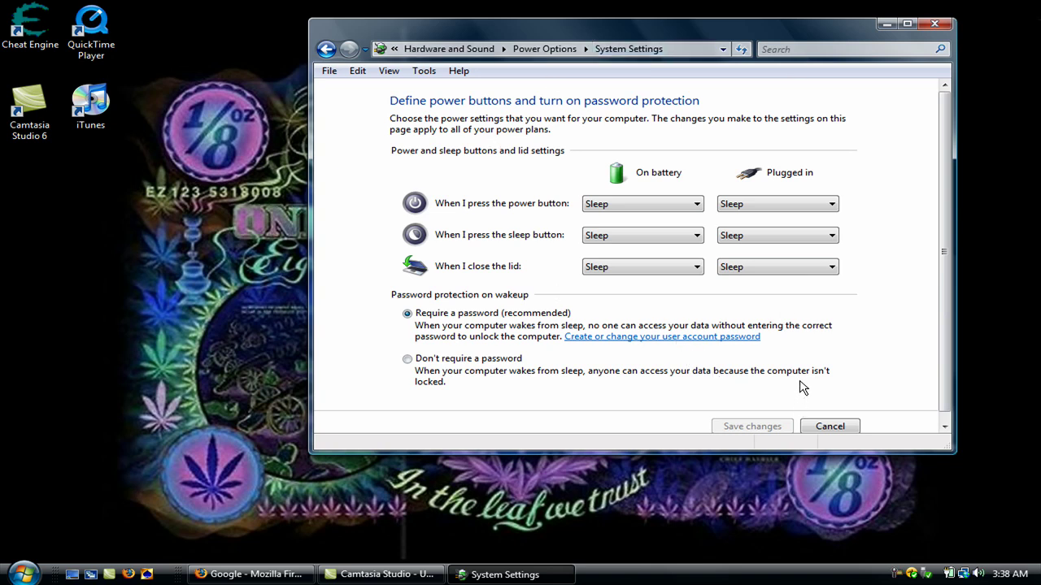
{"action": "scroll", "coordinate": [679, 324], "scroll_direction": "down", "scroll_amount": 1}
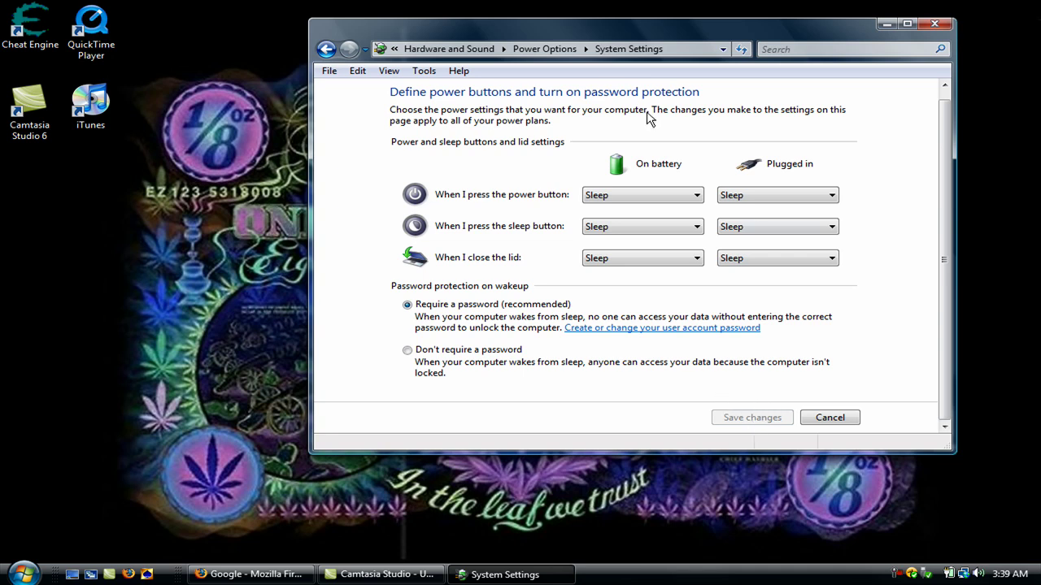
{"action": "left_click", "coordinate": [552, 48]}
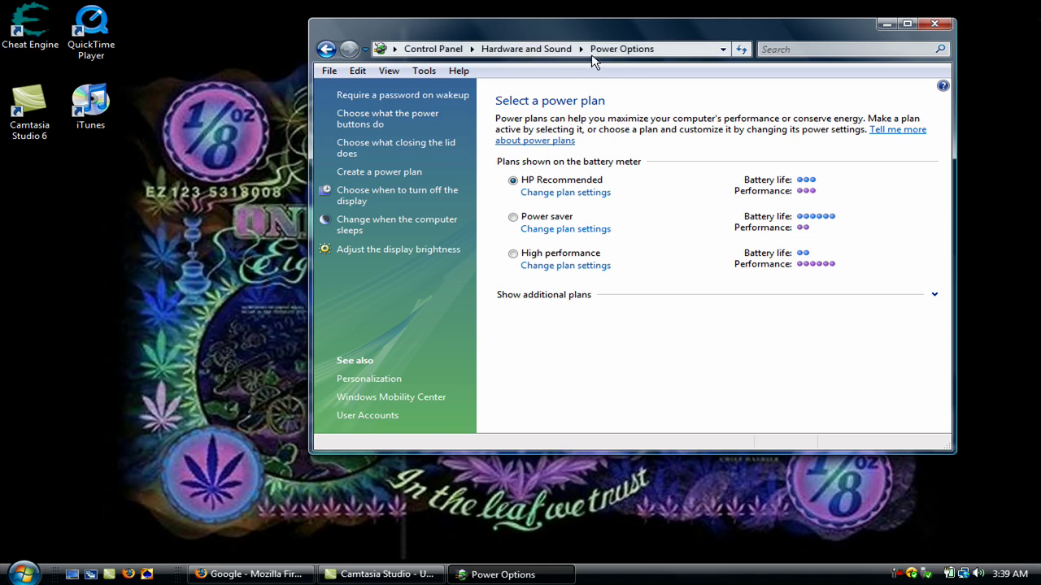
- Open the HP Recommended plan's settings, cancel without changes, and close the window
{"action": "left_click", "coordinate": [534, 49]}
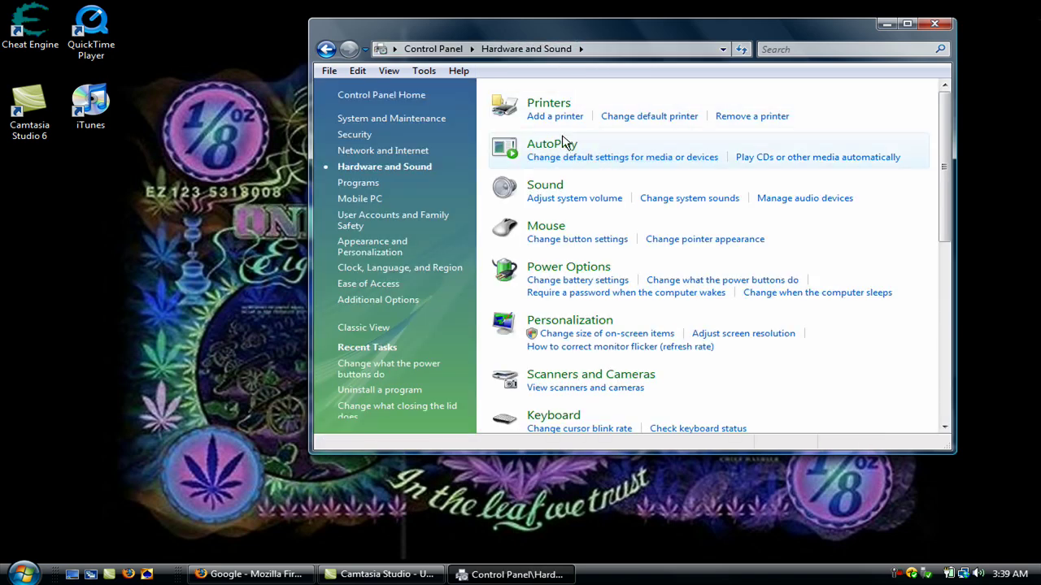
{"action": "left_click", "coordinate": [564, 270]}
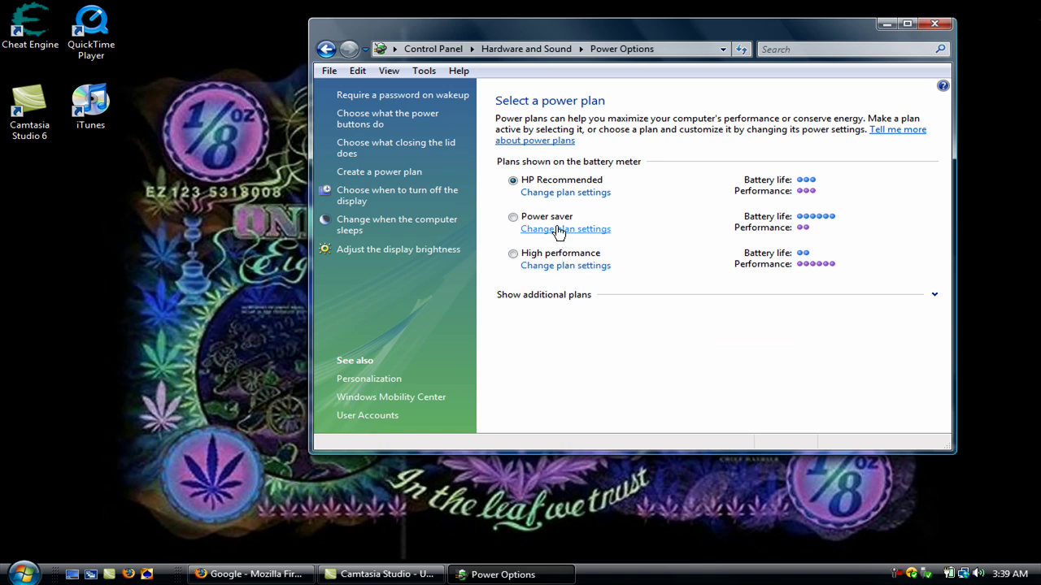
{"action": "left_click", "coordinate": [542, 194]}
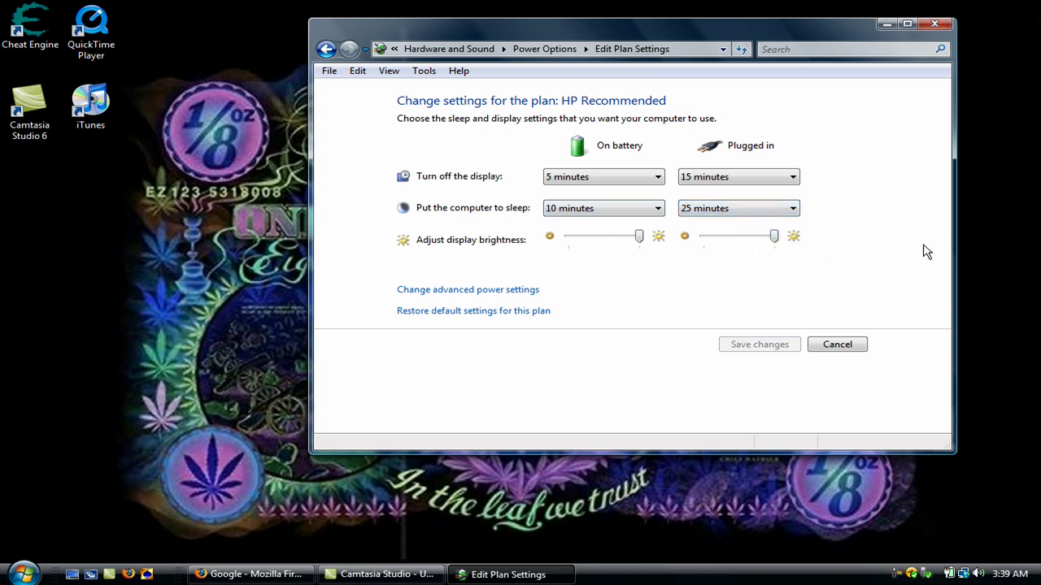
{"action": "left_click", "coordinate": [841, 350]}
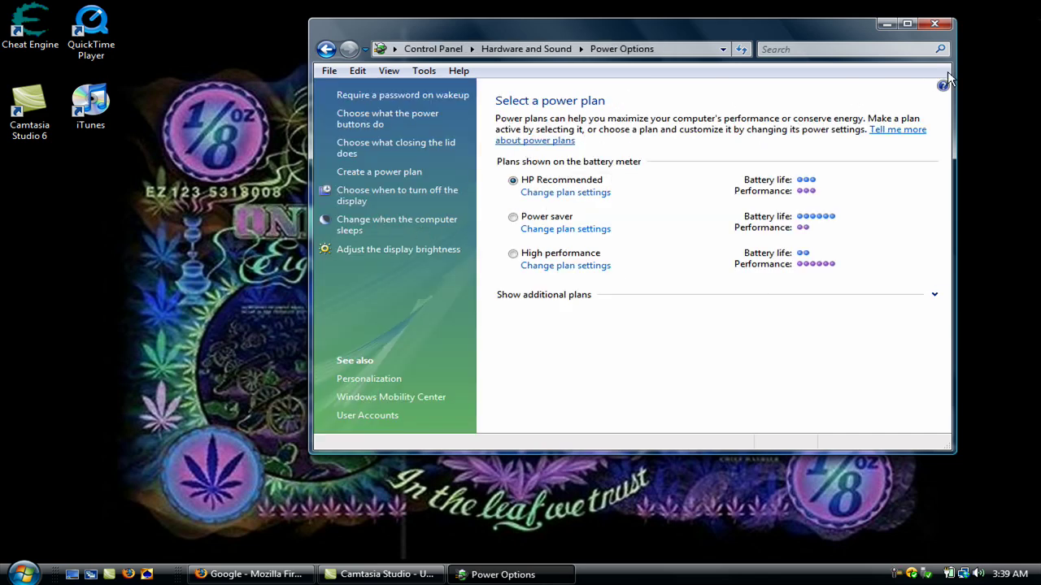
{"action": "left_click", "coordinate": [935, 23]}
- Start Firefox from the Start menu and search Google for 'AusLogics Disk Defrag download'
{"action": "left_click", "coordinate": [23, 574]}
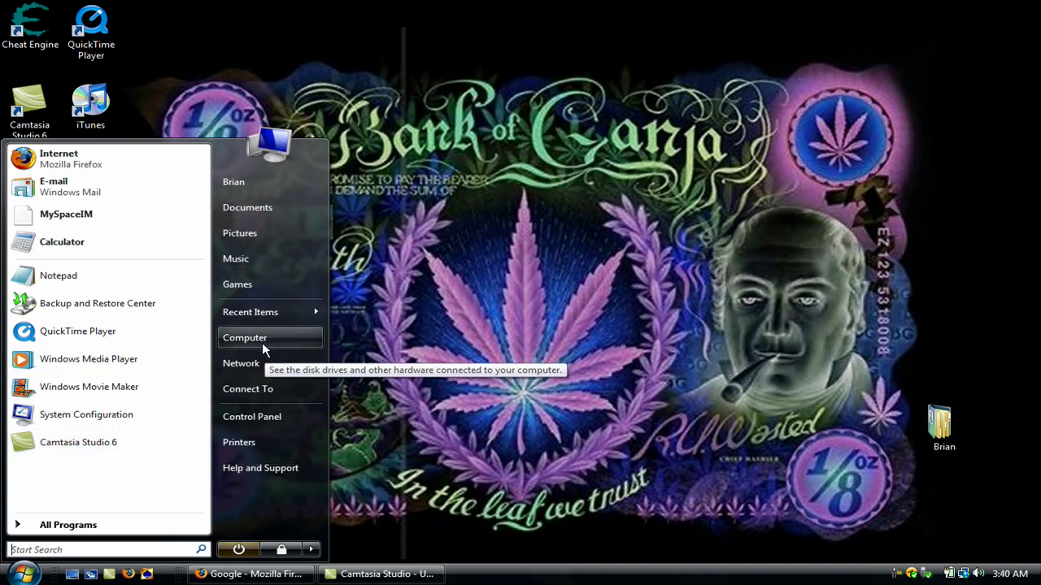
{"action": "left_click", "coordinate": [129, 574]}
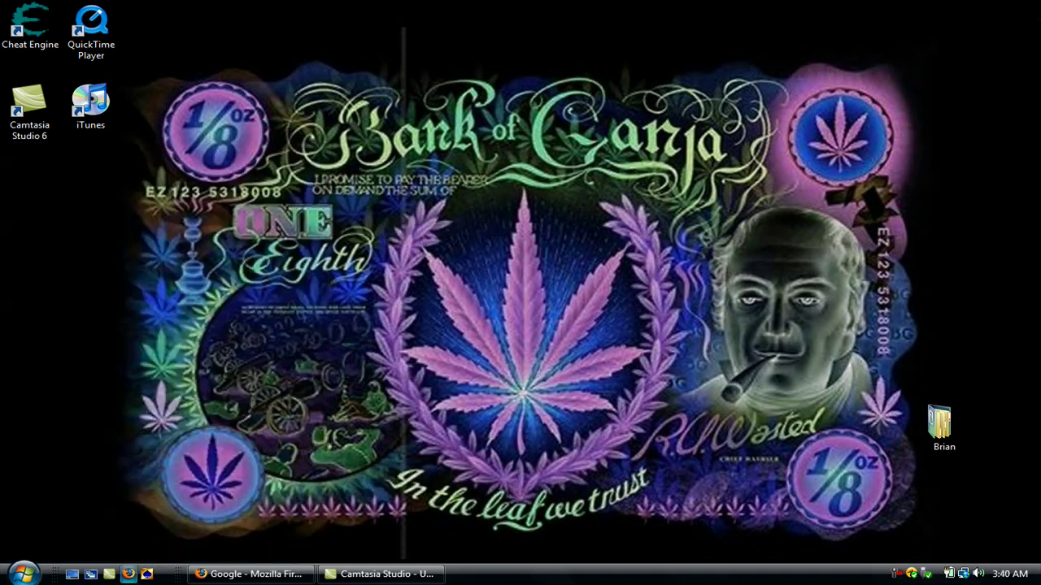
{"action": "key", "text": "super"}
{"action": "left_click", "coordinate": [66, 155]}
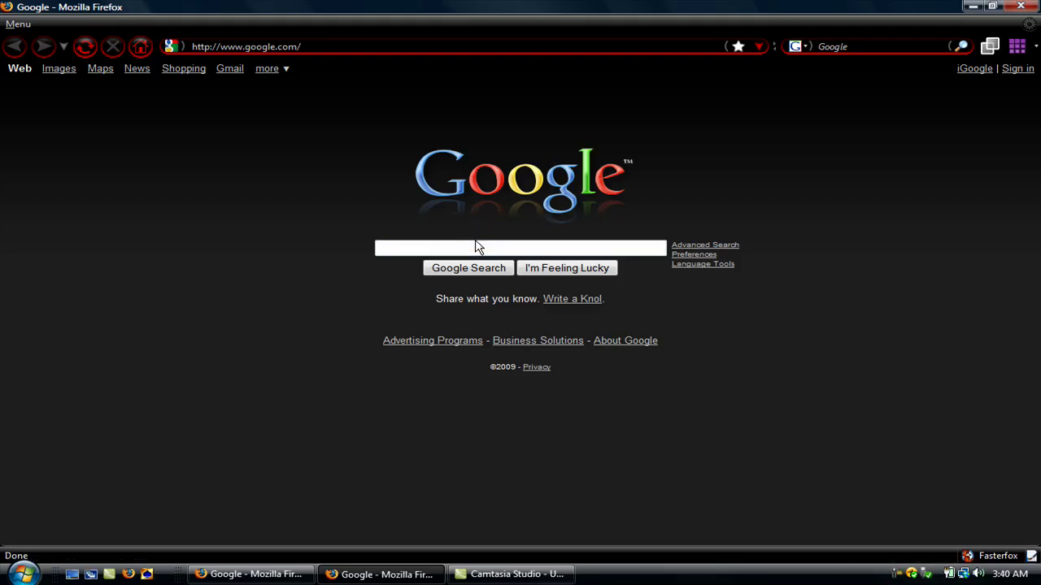
{"action": "type", "text": "ust"}
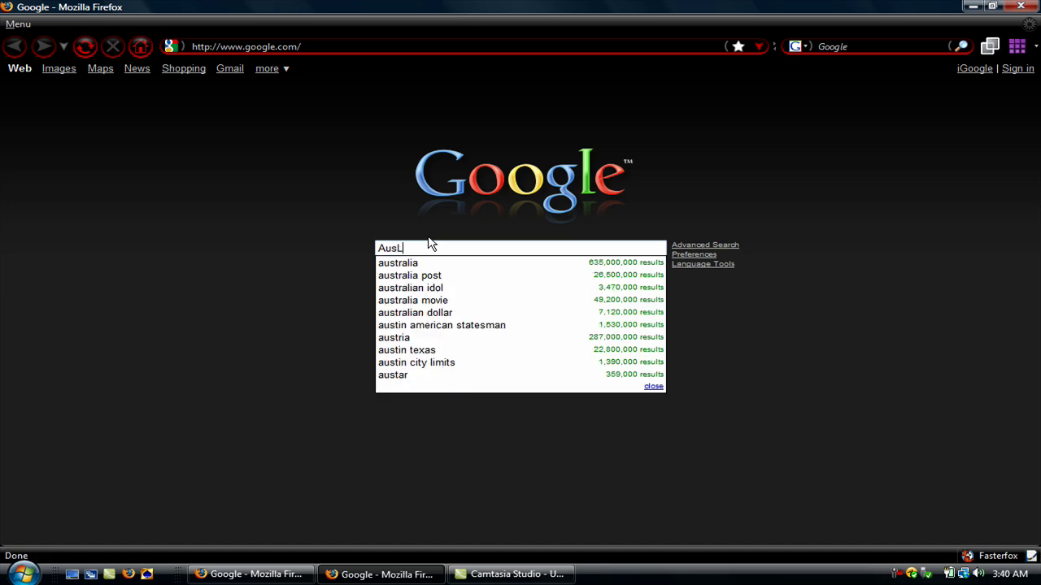
{"action": "key", "text": "BackSpace"}
{"action": "type", "text": "Logics Disk"}
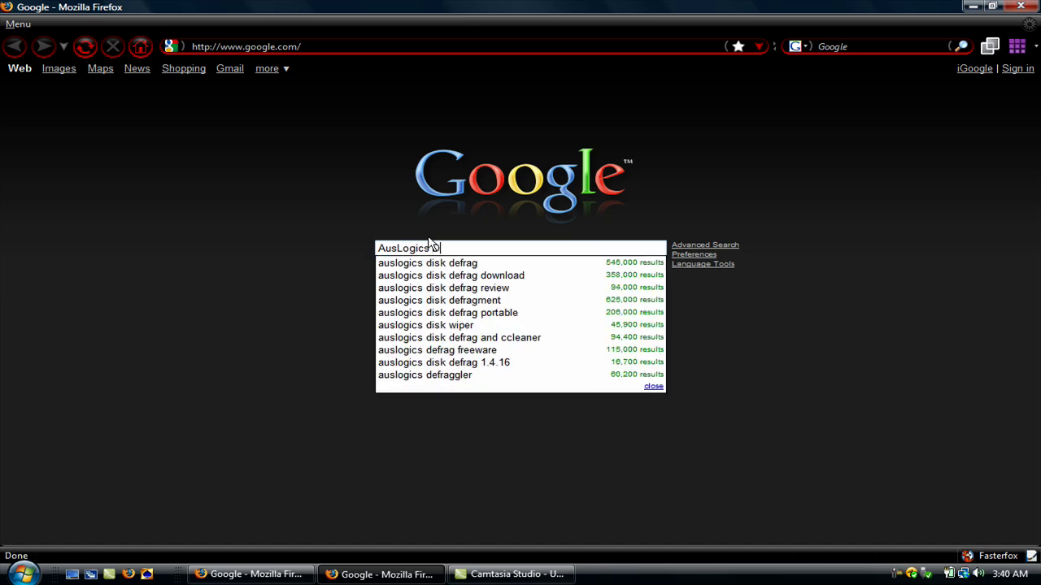
{"action": "type", "text": " Defrag downlo"}
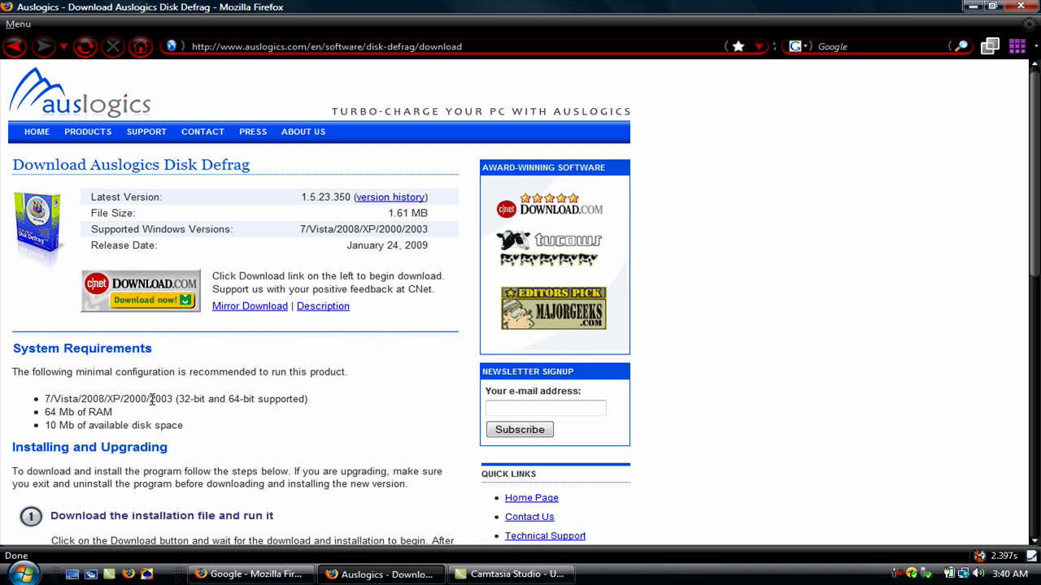
- Start Auslogics Disk Defrag on drive C: and minimise it to run in the background
{"action": "left_click", "coordinate": [387, 574]}
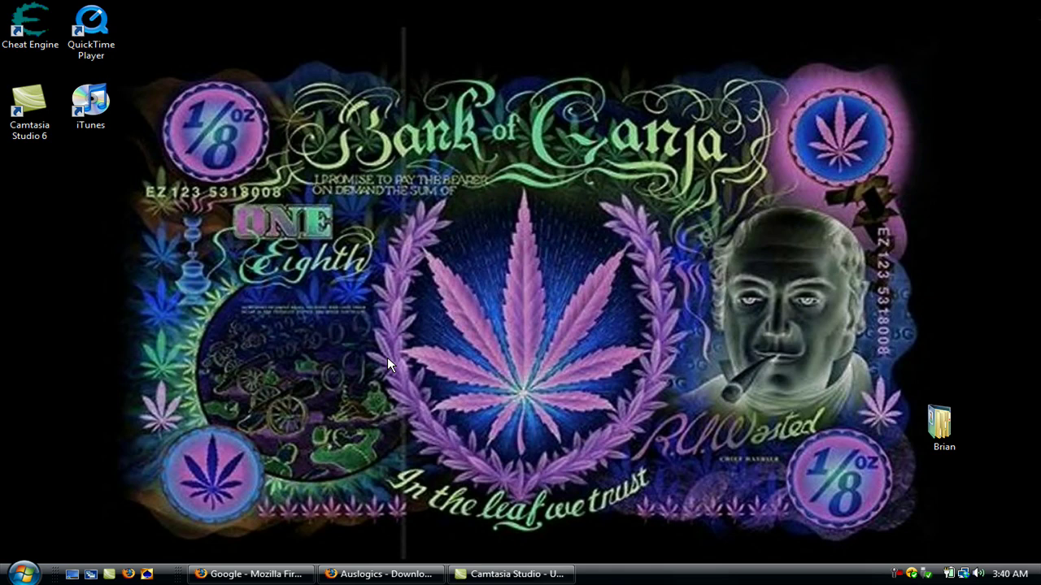
{"action": "mouse_move", "coordinate": [508, 25]}
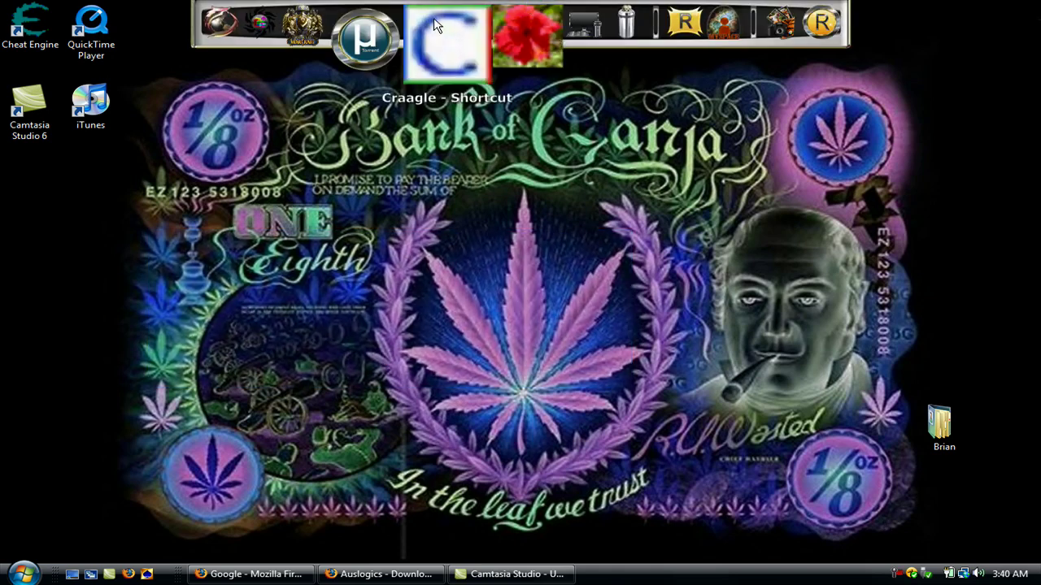
{"action": "left_click", "coordinate": [335, 35]}
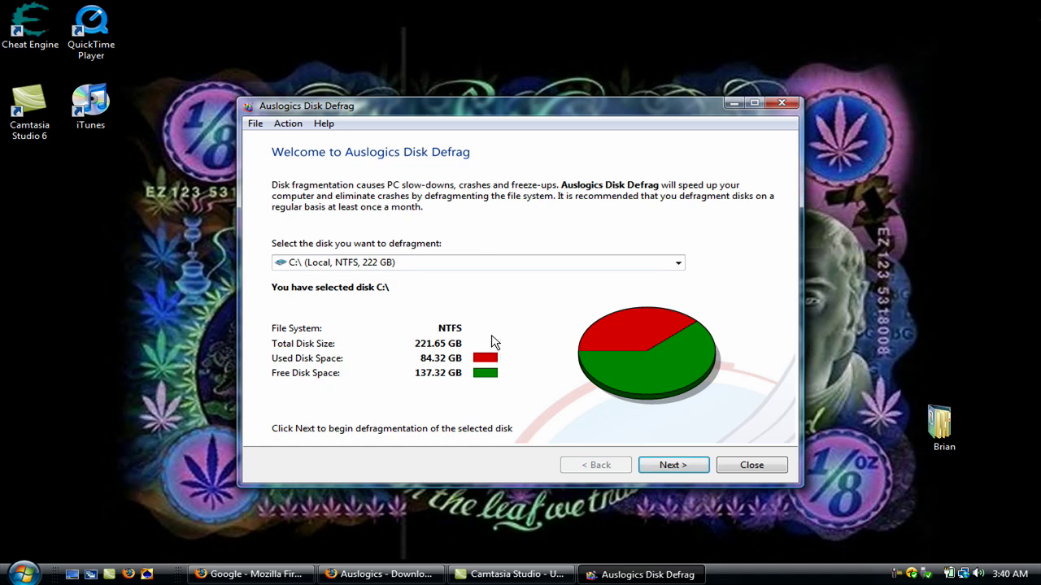
{"action": "left_click", "coordinate": [477, 263]}
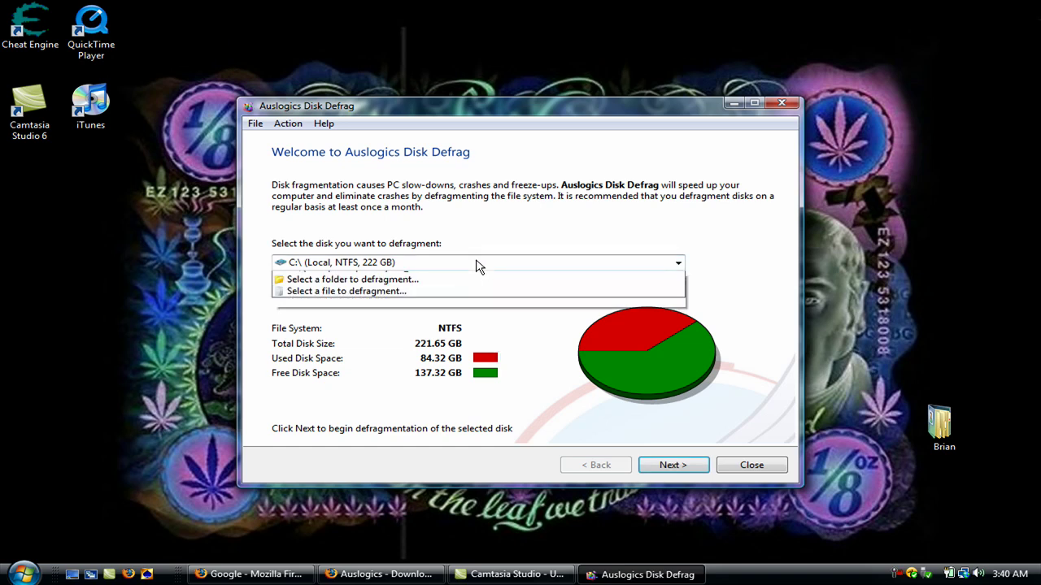
{"action": "left_click", "coordinate": [403, 276]}
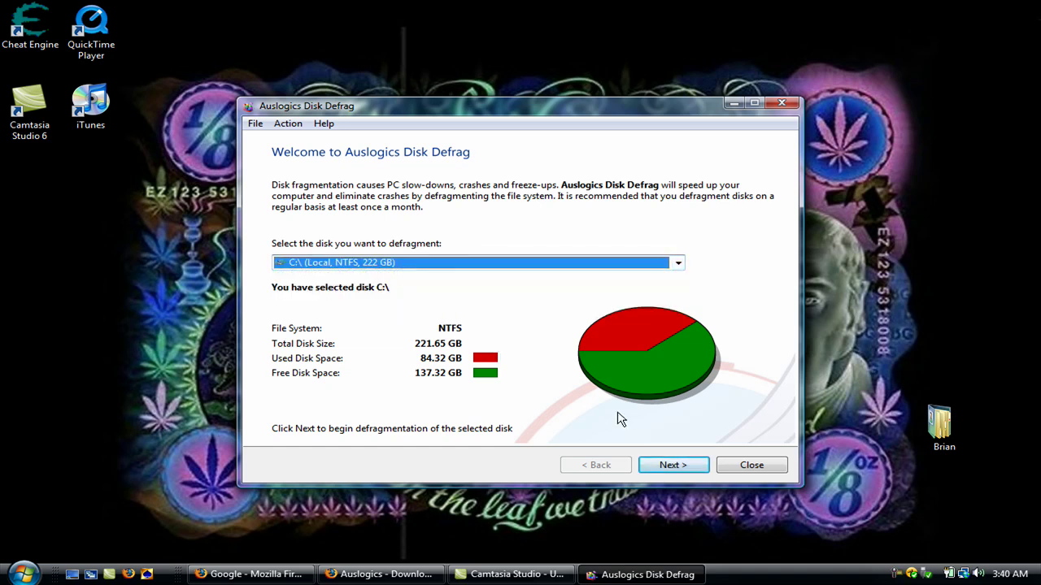
{"action": "left_click", "coordinate": [688, 474]}
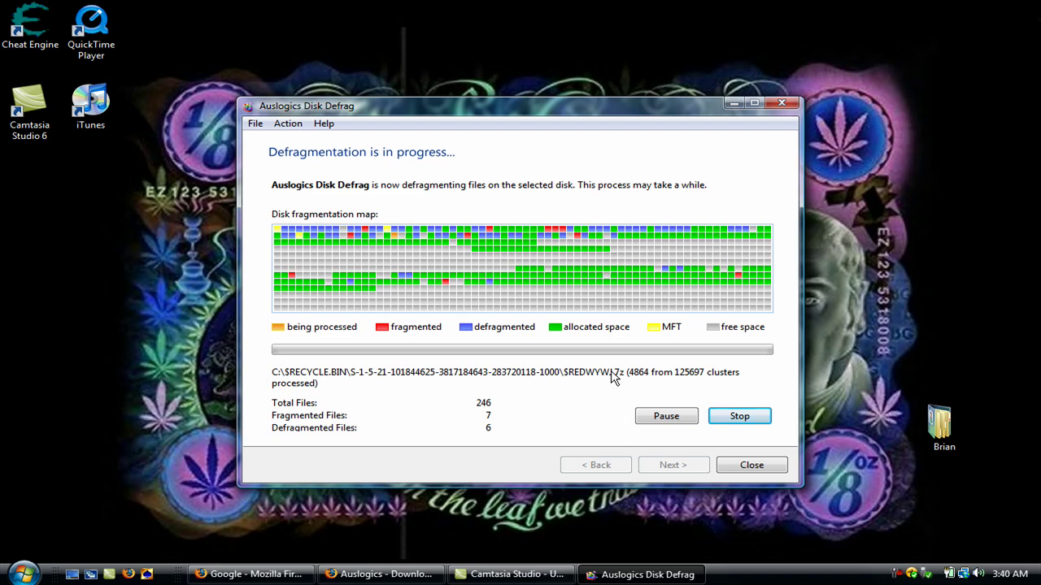
{"action": "left_click", "coordinate": [730, 103]}
- Load the about:config preferences page in the Firefox window showing the Auslogics download page
{"action": "left_click", "coordinate": [511, 574]}
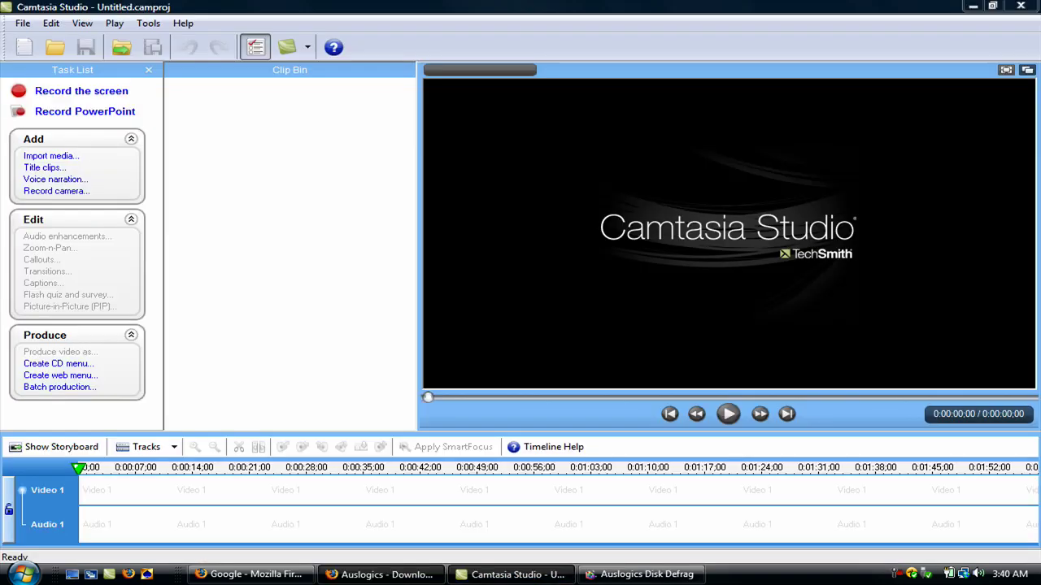
{"action": "left_click", "coordinate": [378, 574]}
{"action": "left_click", "coordinate": [328, 47]}
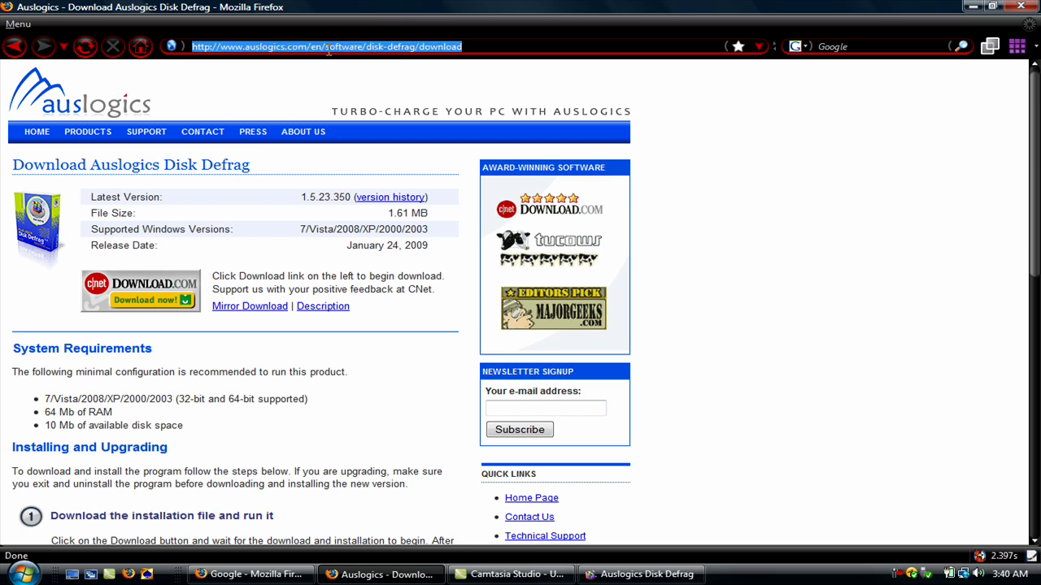
{"action": "type", "text": "about"}
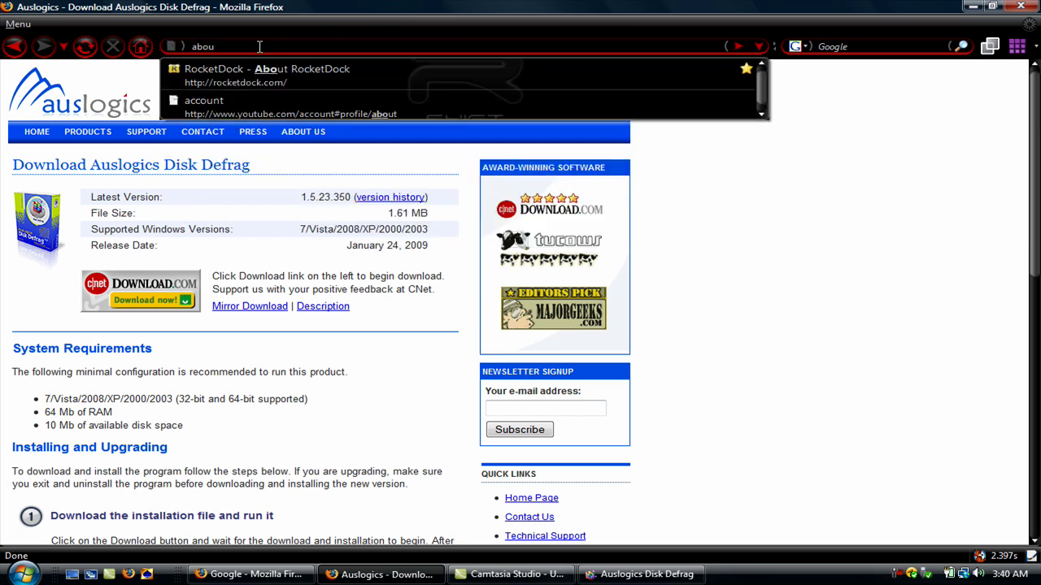
{"action": "type", "text": ":config"}
{"action": "key", "text": "Return"}
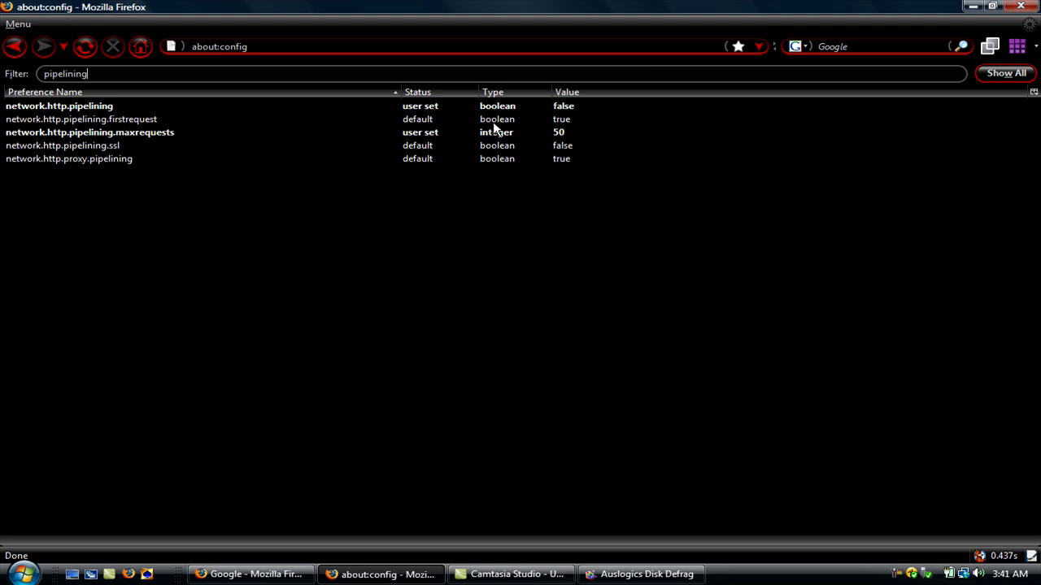
- Filter the preferences for 'max-persistent', then return to the Google homepage
{"action": "double_click", "coordinate": [126, 70]}
{"action": "type", "text": "max-persistent"}
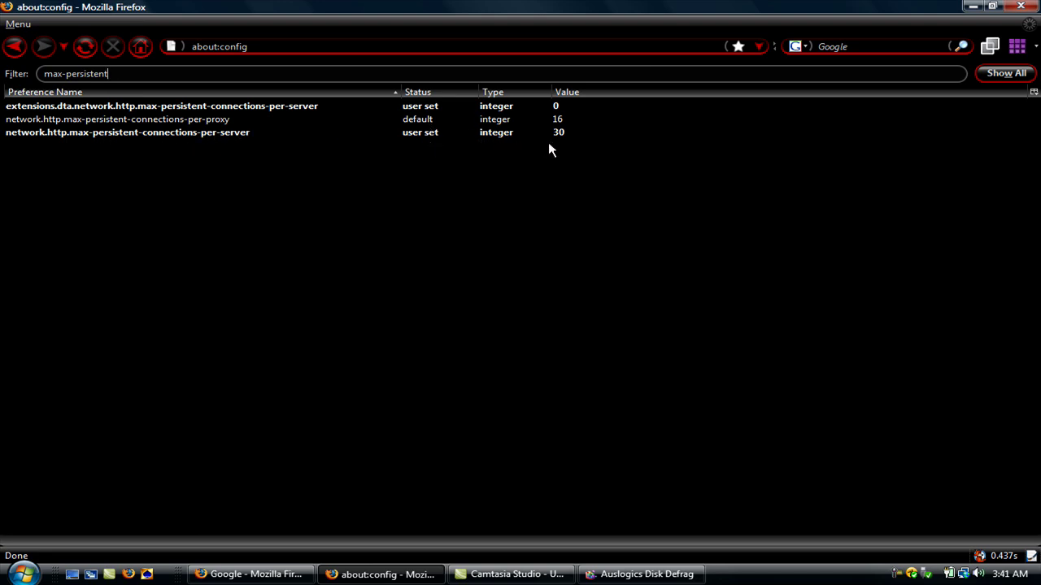
{"action": "left_click", "coordinate": [140, 46]}
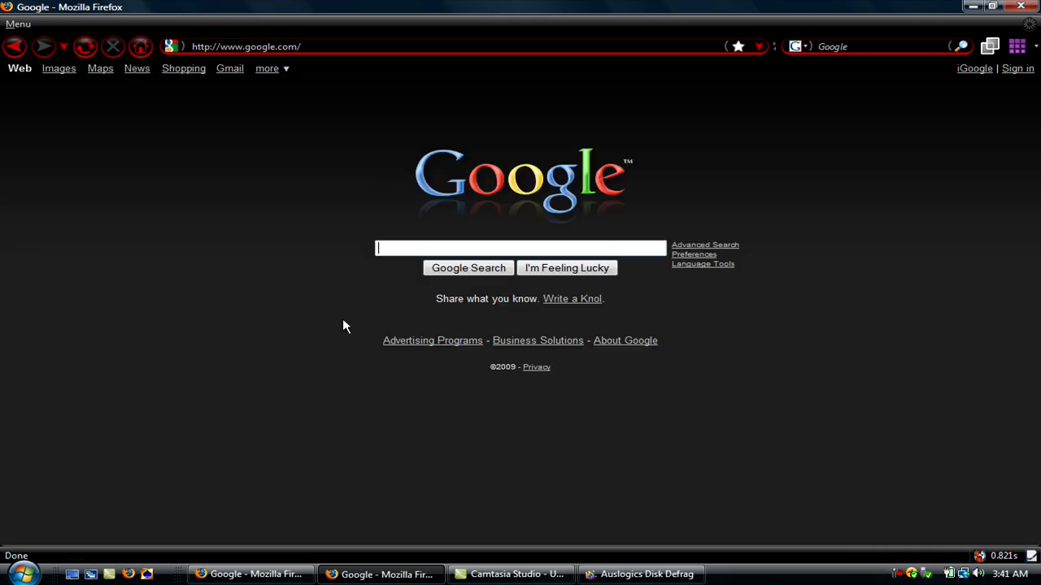
- Minimise Firefox and Camtasia, then close Auslogics Disk Defrag, answering No to stopping defragmentation
{"action": "left_click", "coordinate": [373, 575]}
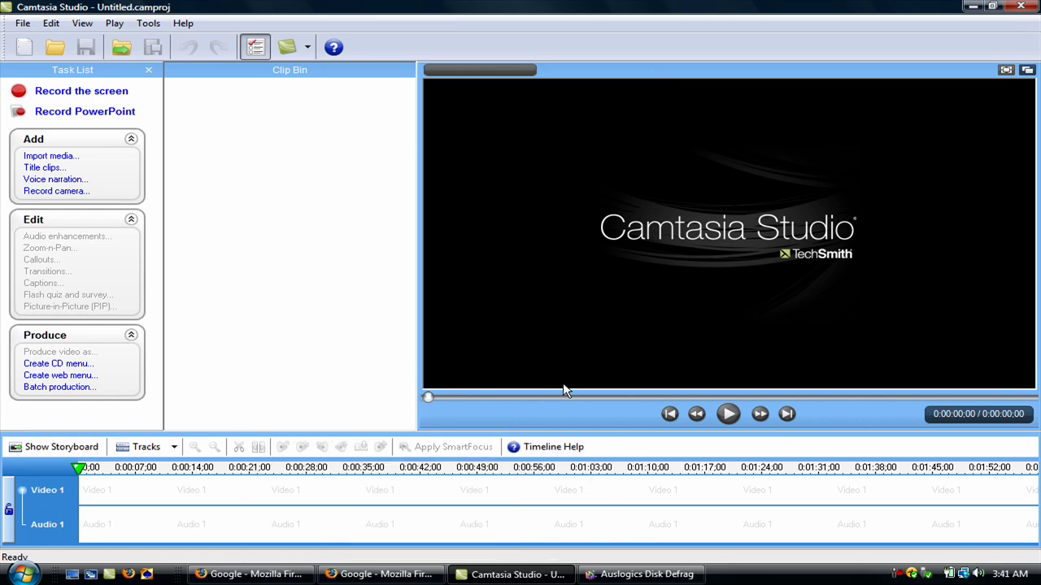
{"action": "left_click", "coordinate": [513, 574]}
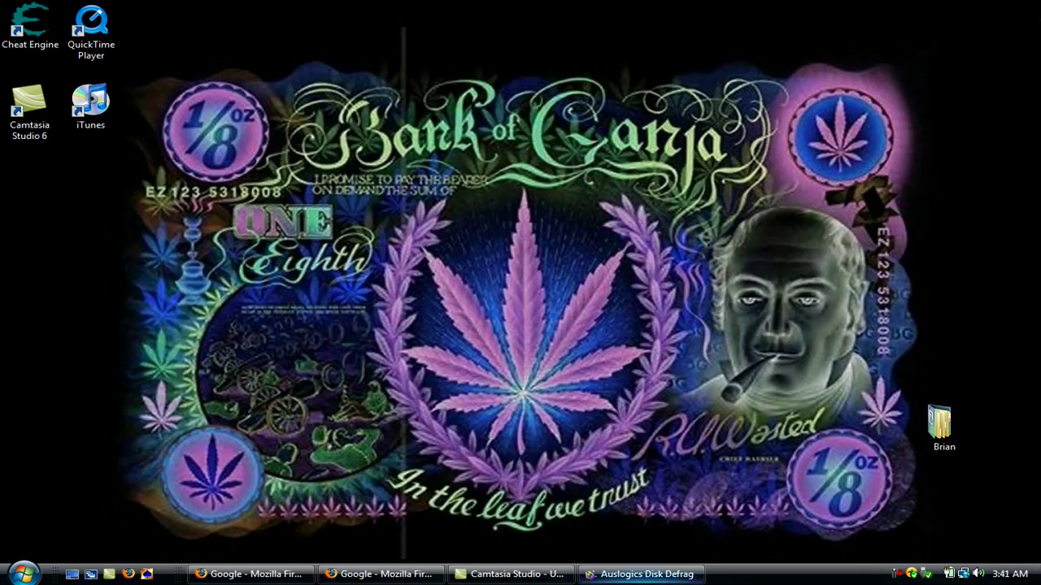
{"action": "right_click", "coordinate": [642, 574]}
{"action": "left_click", "coordinate": [749, 574]}
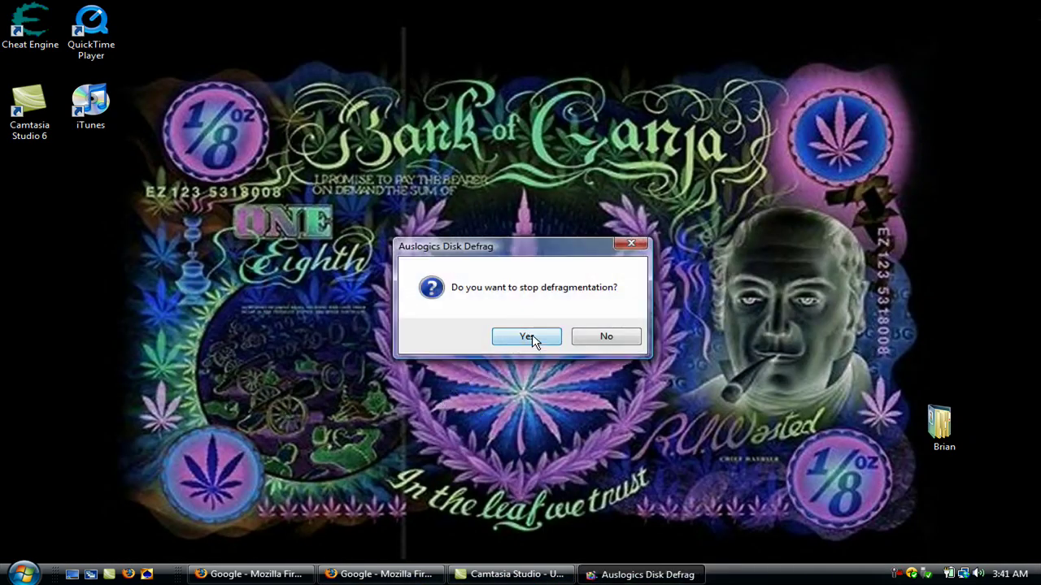
{"action": "left_click", "coordinate": [606, 337]}
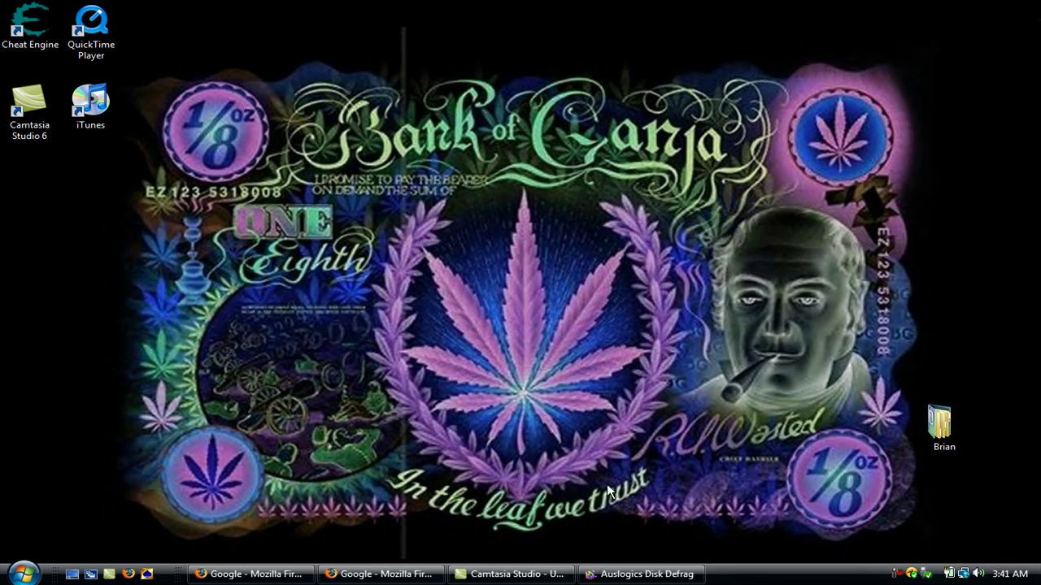
{"action": "mouse_move", "coordinate": [354, 143]}
{"action": "left_mouse_down"}
{"action": "mouse_move", "coordinate": [764, 525]}
{"action": "mouse_move", "coordinate": [634, 553]}
{"action": "mouse_move", "coordinate": [695, 539]}
{"action": "mouse_move", "coordinate": [710, 563]}
{"action": "mouse_move", "coordinate": [704, 541]}
{"action": "mouse_move", "coordinate": [299, 244]}
{"action": "mouse_move", "coordinate": [341, 158]}
{"action": "mouse_move", "coordinate": [379, 168]}
{"action": "mouse_move", "coordinate": [385, 150]}
{"action": "mouse_move", "coordinate": [341, 153]}
{"action": "left_mouse_up"}
{"action": "left_click_drag", "start_coordinate": [342, 153], "coordinate": [697, 545]}
{"action": "left_click_drag", "start_coordinate": [396, 182], "coordinate": [680, 522]}
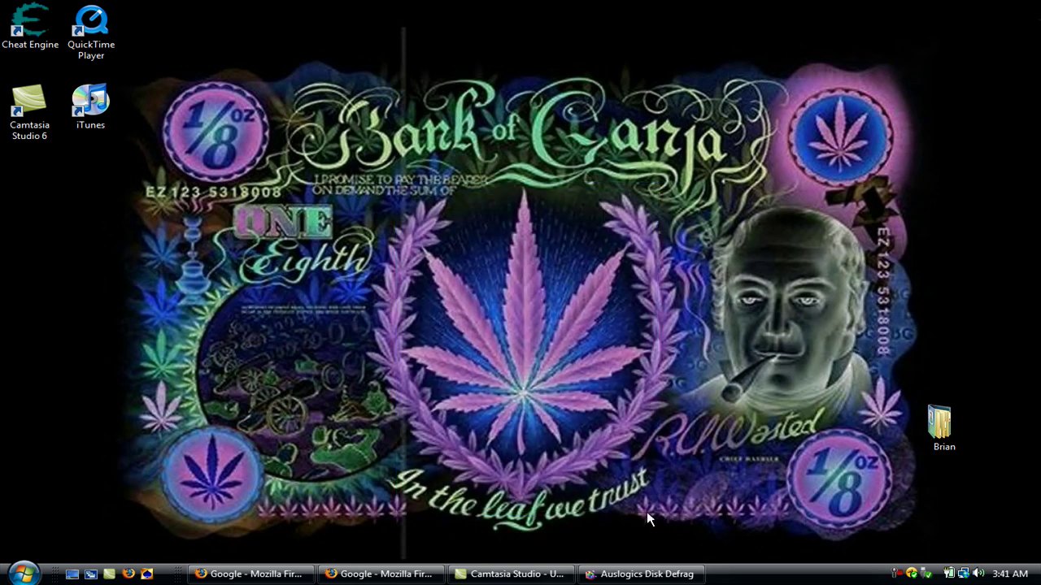